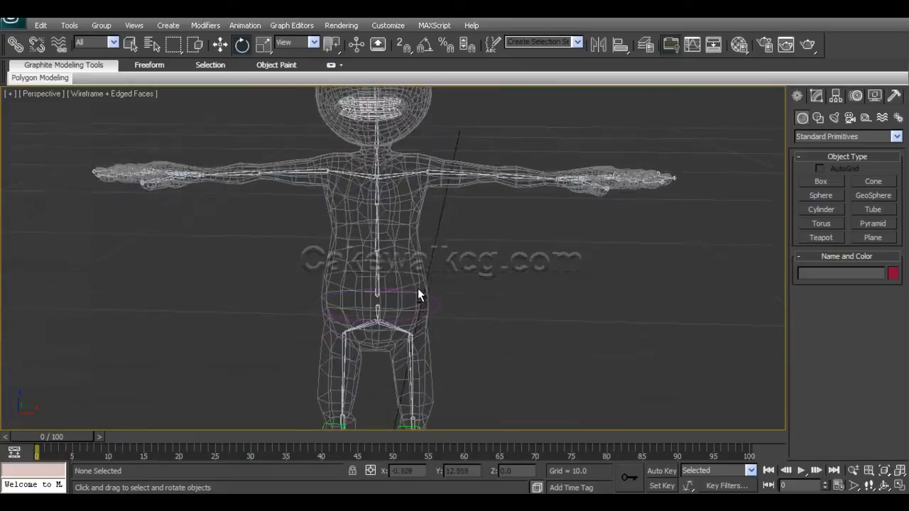
- Draw a circle spline on the ground plane beside the character's feet
mouse_move(445, 299)
alt+middle_down()
mouse_move(448, 284)
mouse_move(438, 292)
alt+middle_up()
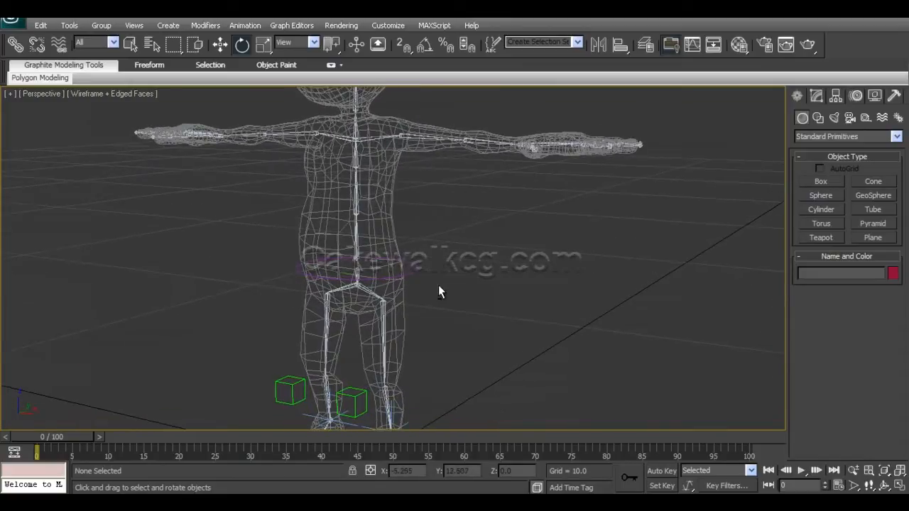
click(817, 117)
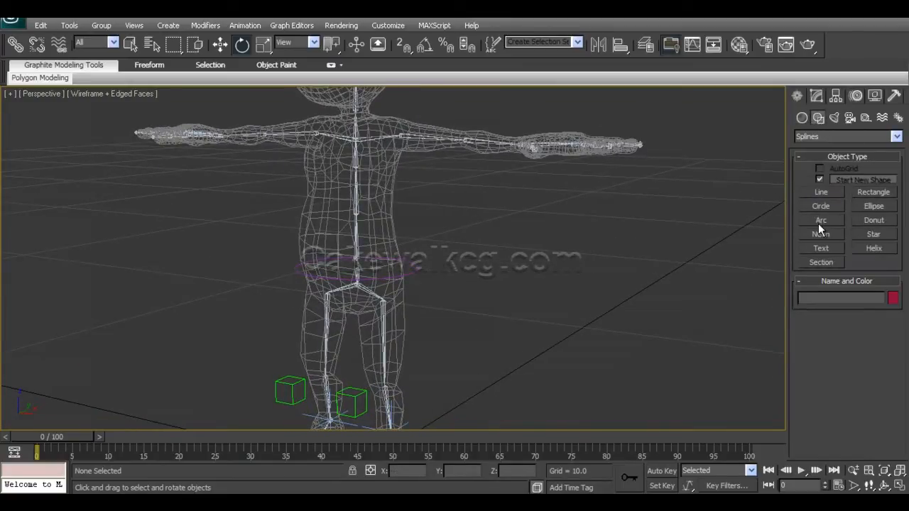
alt+middle_drag(581, 256, 623, 271)
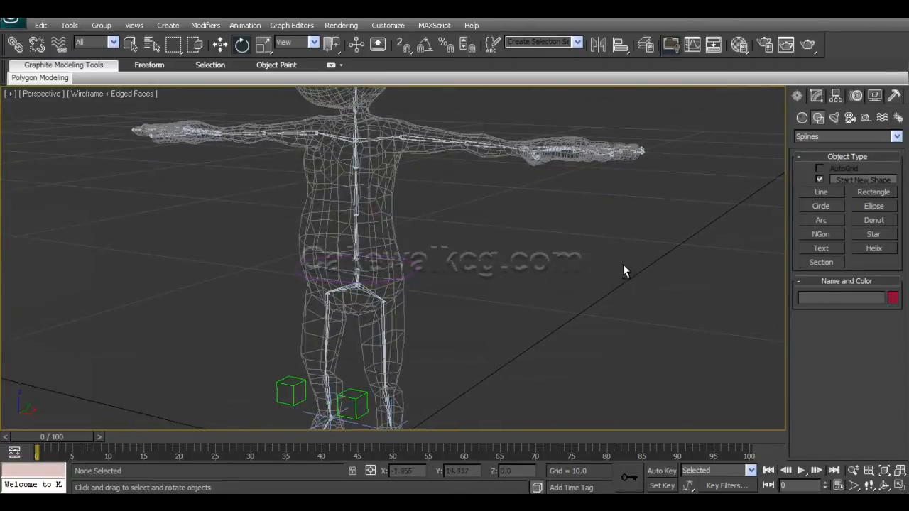
click(810, 208)
alt+middle_drag(592, 300, 528, 362)
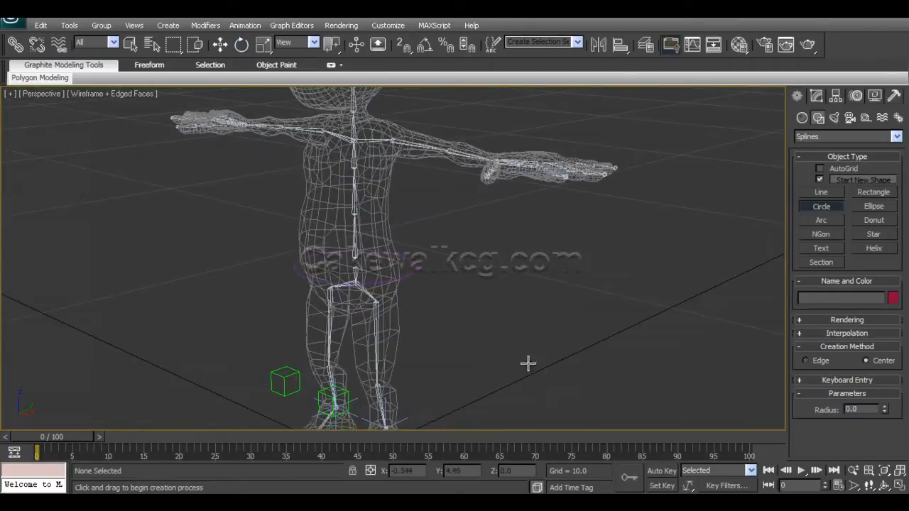
drag(524, 377, 537, 400)
right_click(537, 401)
alt+middle_drag(532, 380, 518, 372)
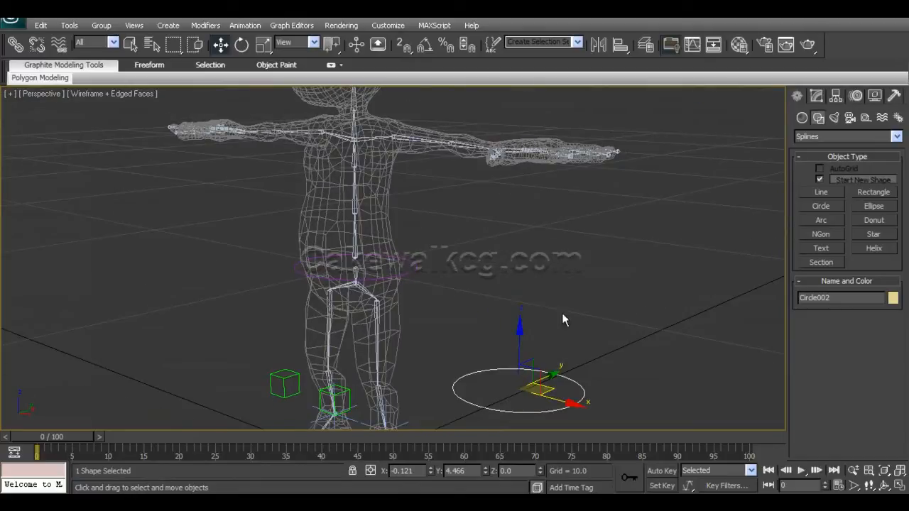
- Align the new circle to spine bone Bone03 in X, Y and Z position, pivot point to pivot point
click(620, 45)
alt+middle_drag(354, 215, 374, 237)
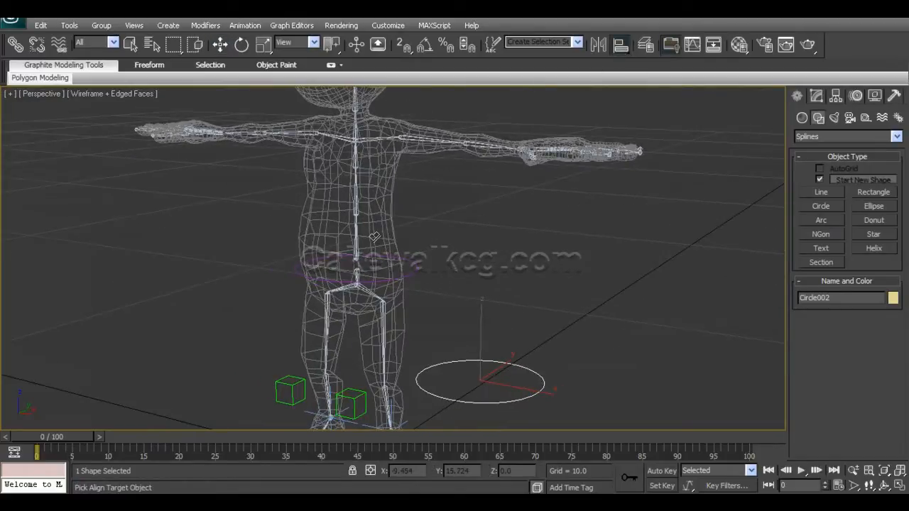
scroll(374, 234, up, 4)
middle_drag(380, 195, 407, 251)
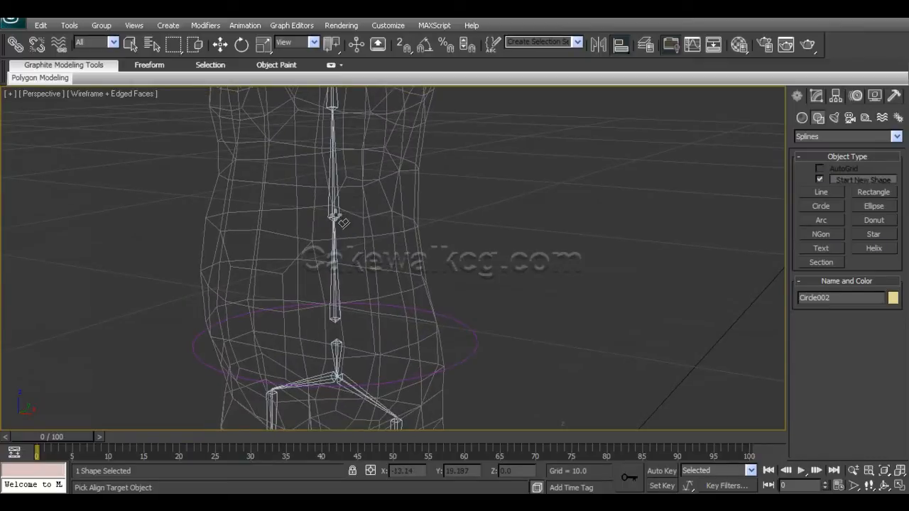
click(336, 216)
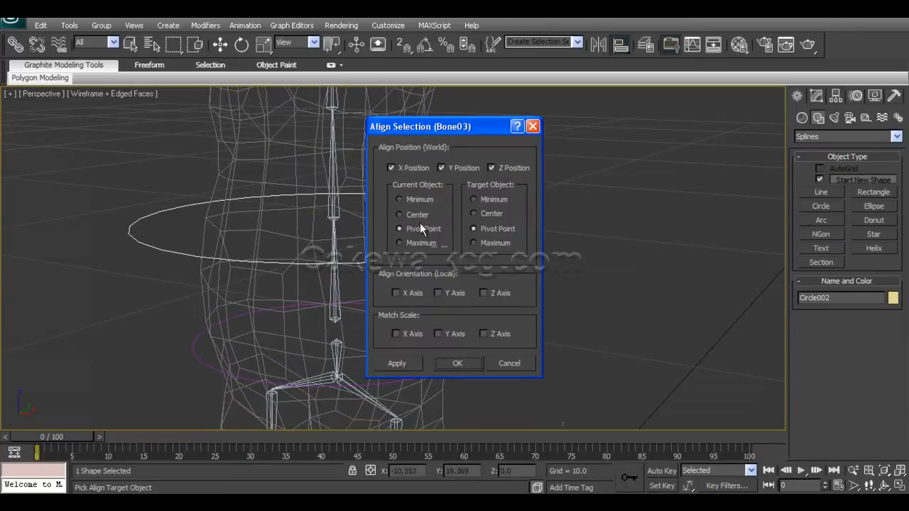
drag(472, 127, 604, 102)
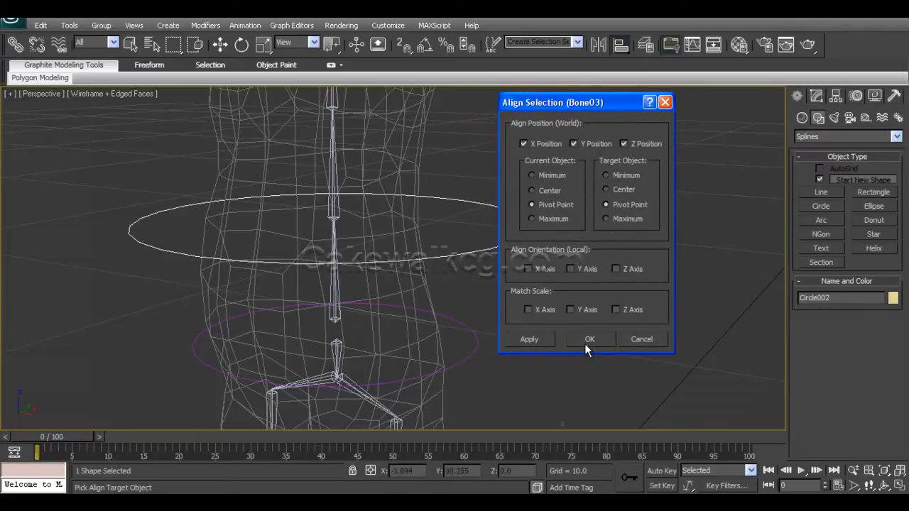
click(588, 339)
- Scale the circle down uniformly so it loops just outside the character's torso
alt+middle_drag(502, 310, 438, 318)
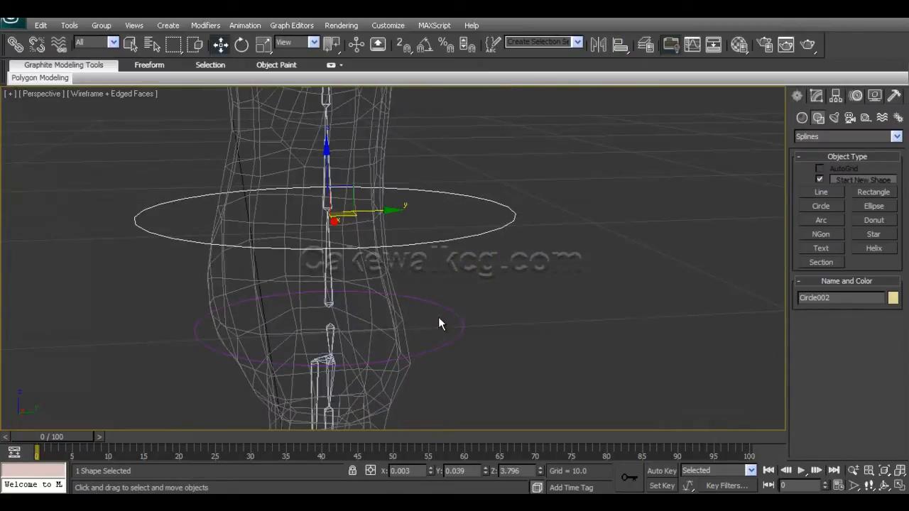
key(r)
drag(317, 204, 264, 237)
key(w)
mouse_move(336, 260)
alt+middle_down()
mouse_move(429, 317)
mouse_move(436, 295)
mouse_move(439, 314)
mouse_move(540, 326)
mouse_move(474, 322)
mouse_move(376, 278)
mouse_move(414, 289)
mouse_move(440, 270)
mouse_move(406, 284)
mouse_move(367, 270)
mouse_move(387, 308)
mouse_move(406, 300)
mouse_move(396, 305)
alt+middle_up()
key(F3)
key(F3)
key(F3)
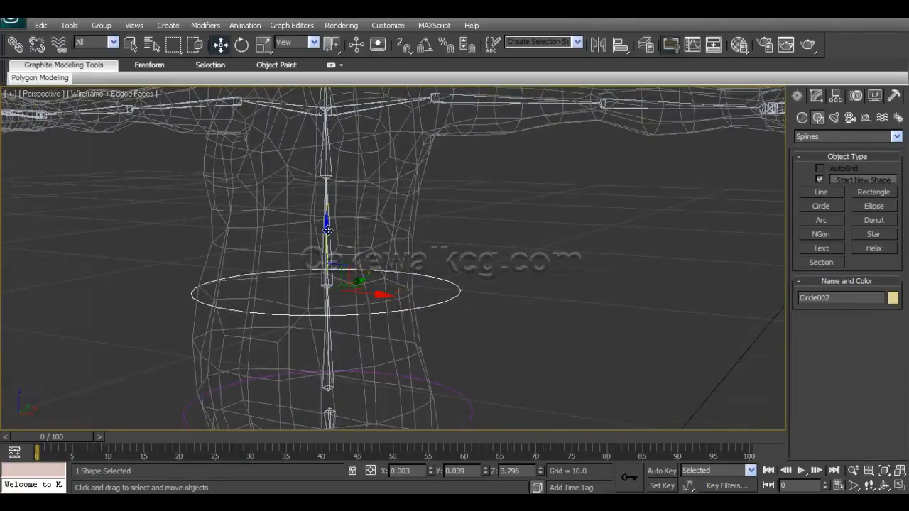
- Clone the torso circle straight up toward the chest as a single copy named Circle003
mouse_move(327, 231)
shift+mouse_down()
mouse_move(328, 145)
mouse_move(329, 157)
shift+mouse_up()
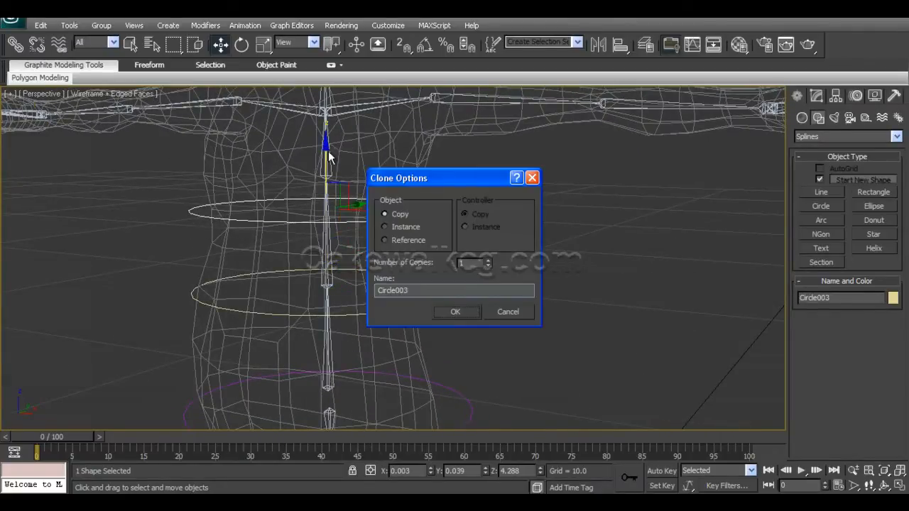
click(462, 311)
alt+middle_drag(445, 290, 423, 293)
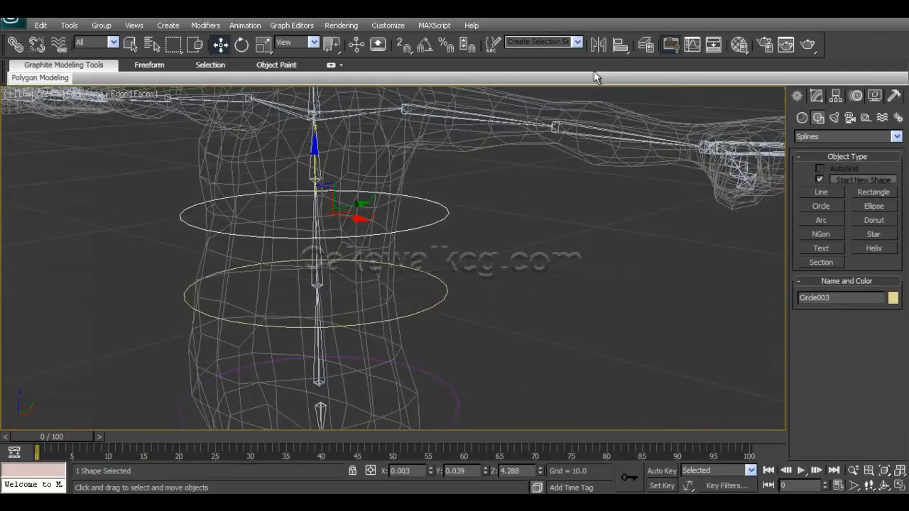
- Align the copied circle to the base of the chest bone Bone04 and clear the selection
click(618, 46)
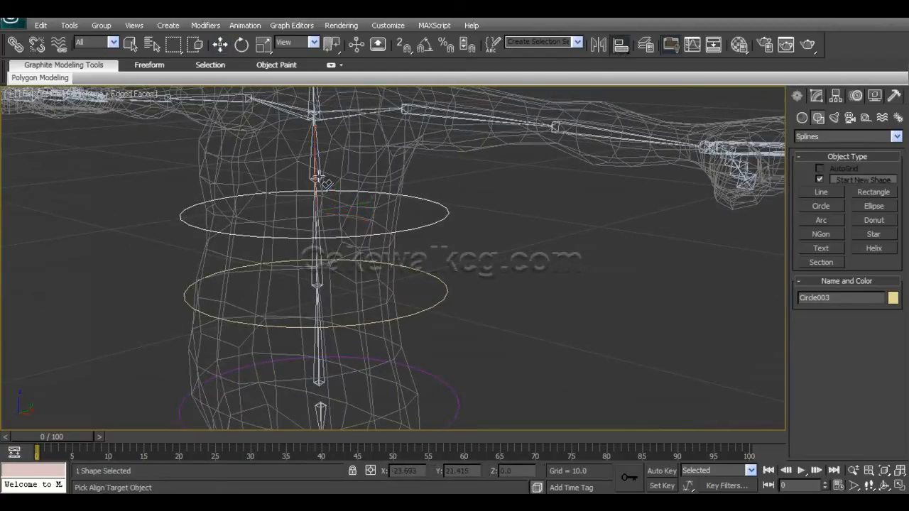
click(318, 180)
click(584, 340)
alt+middle_drag(378, 257, 466, 247)
click(409, 252)
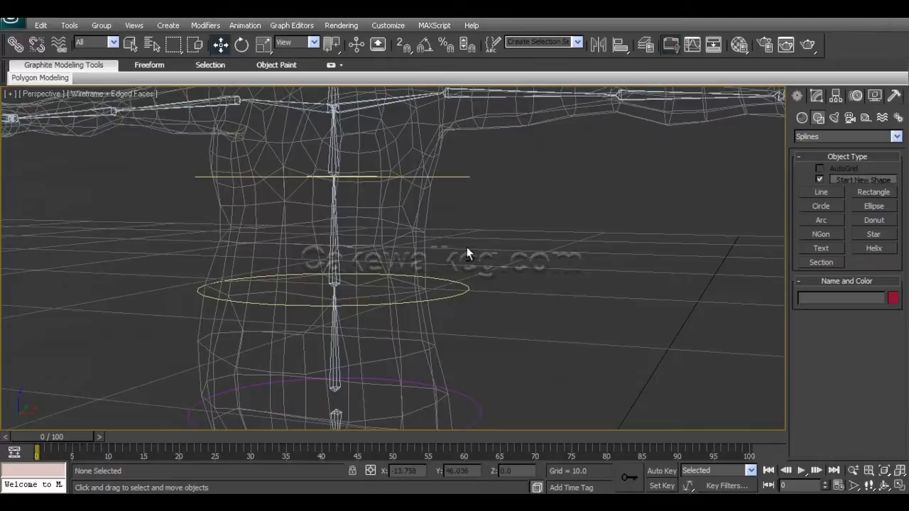
- Apply an Orientation Constraint to the chest bone Bone04 with the upper circle as its target
click(332, 154)
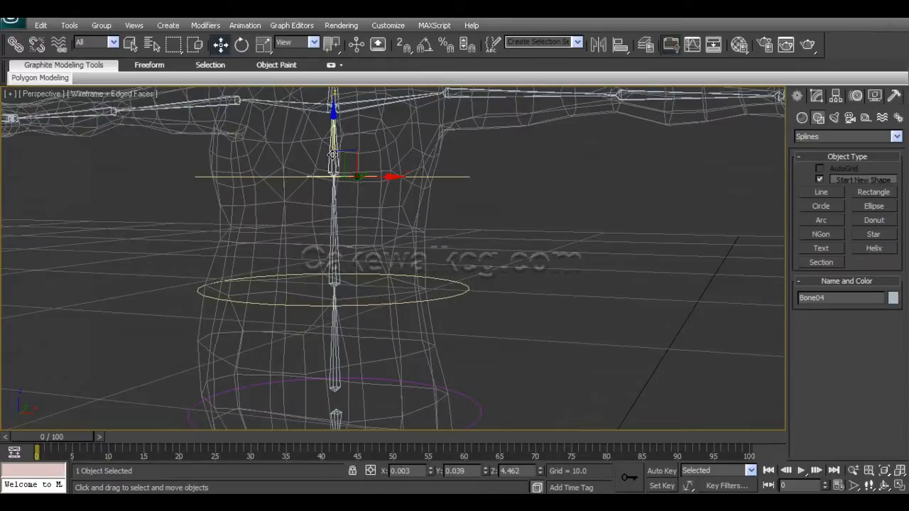
click(245, 25)
mouse_move(274, 87)
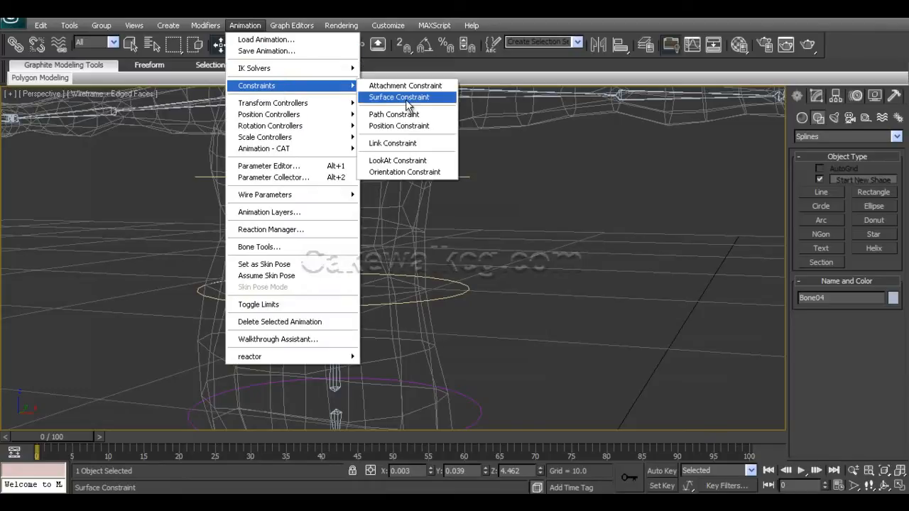
click(400, 173)
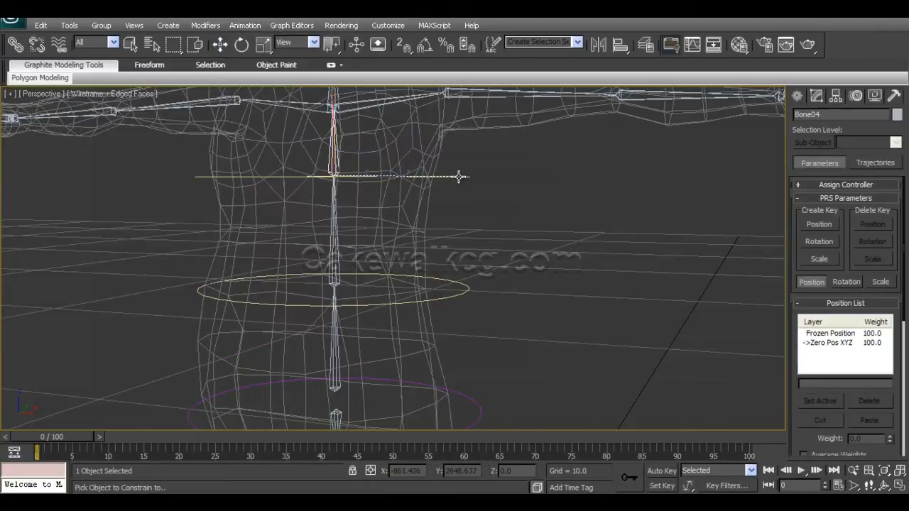
click(459, 176)
- Enable Keep Initial Offset on Bone04's orientation constraint in its rotation list
alt+middle_drag(438, 201, 432, 239)
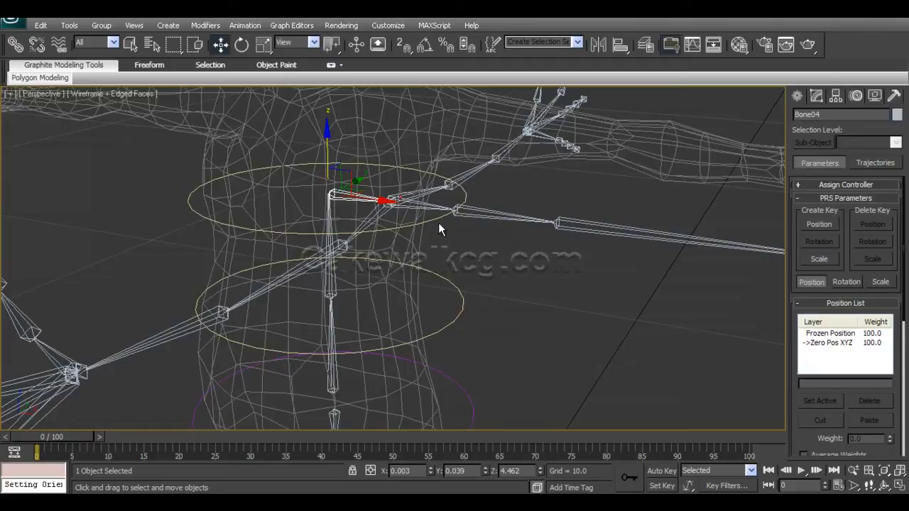
mouse_move(469, 252)
alt+middle_down()
mouse_move(444, 250)
mouse_move(456, 245)
alt+middle_up()
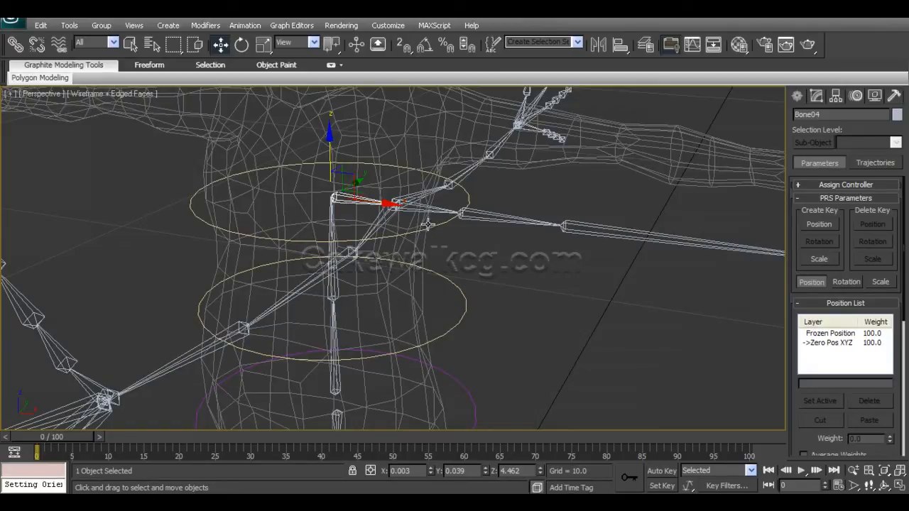
drag(821, 438, 811, 229)
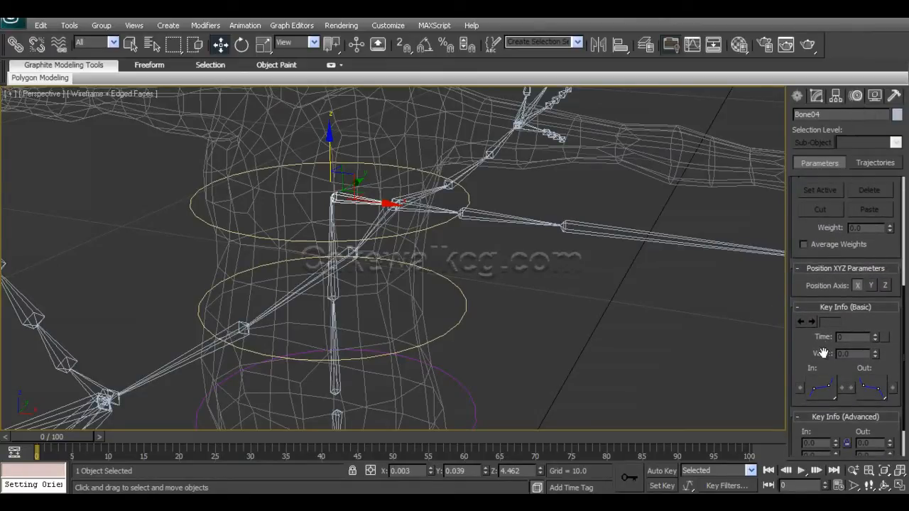
drag(824, 353, 814, 305)
drag(801, 213, 808, 354)
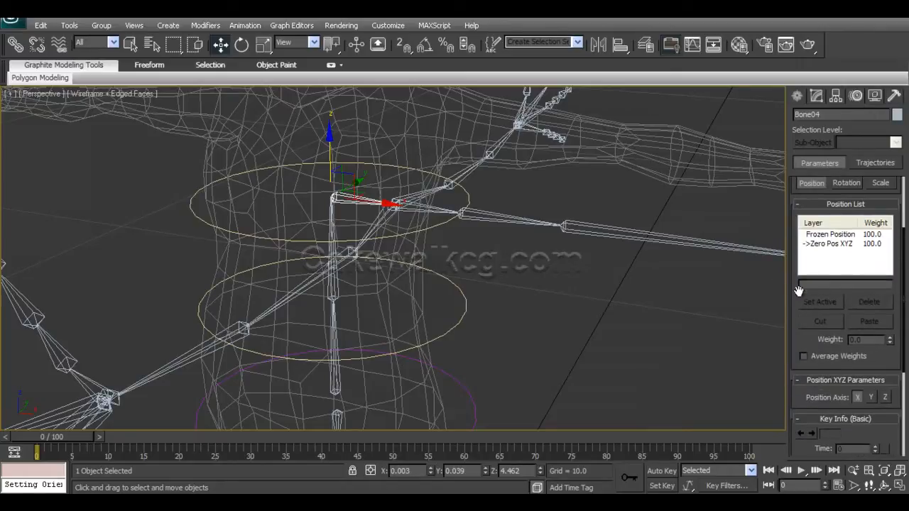
drag(792, 217, 829, 235)
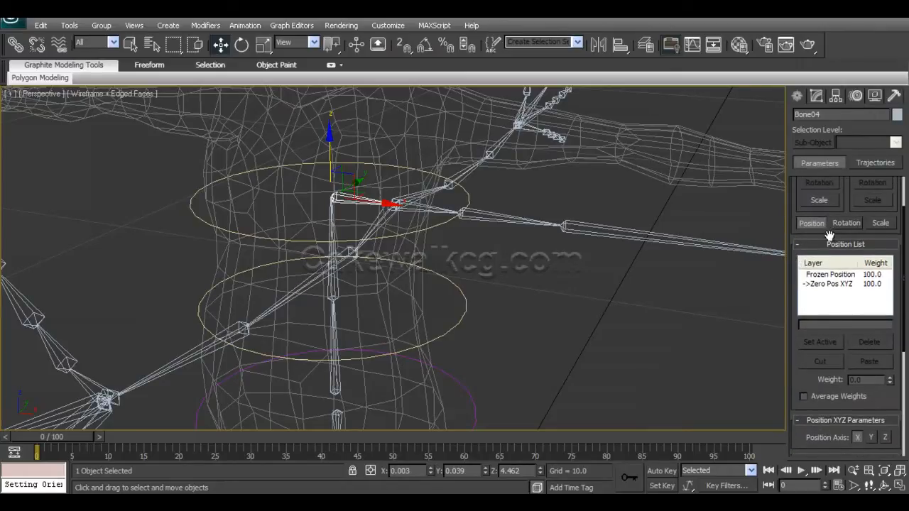
click(845, 223)
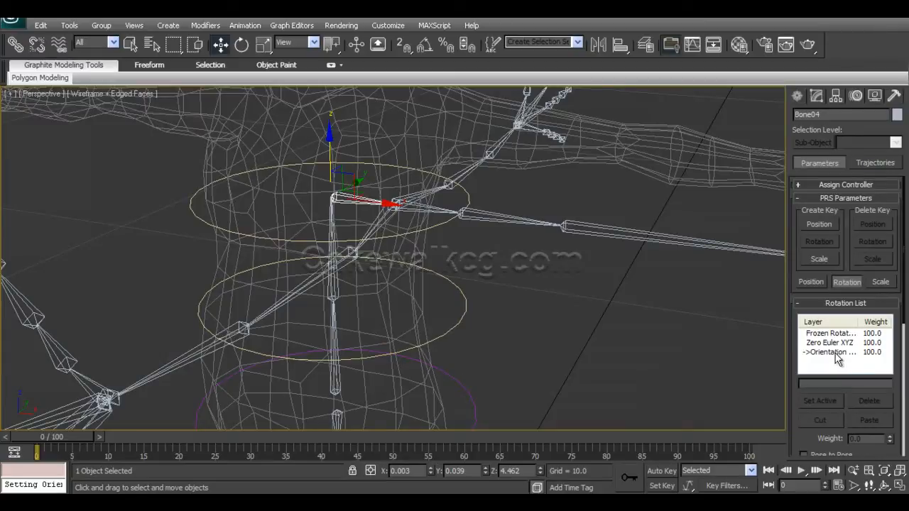
drag(794, 406, 789, 363)
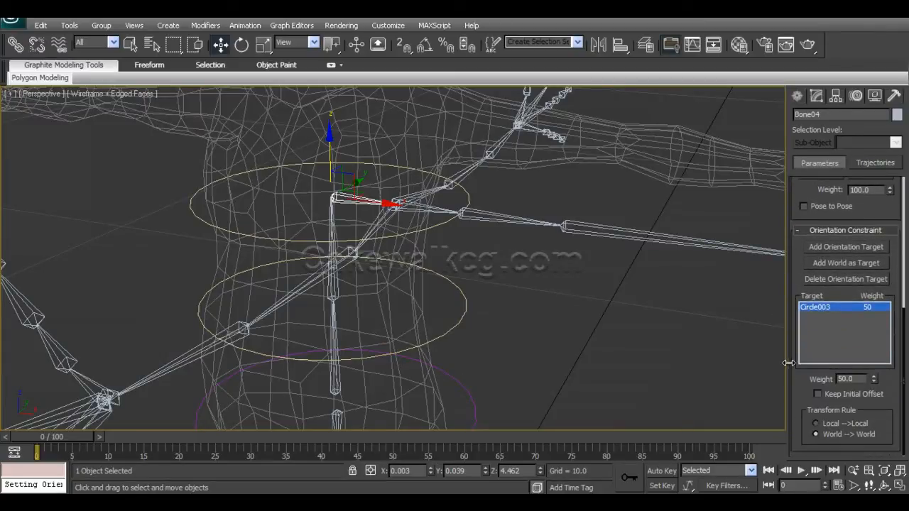
click(818, 394)
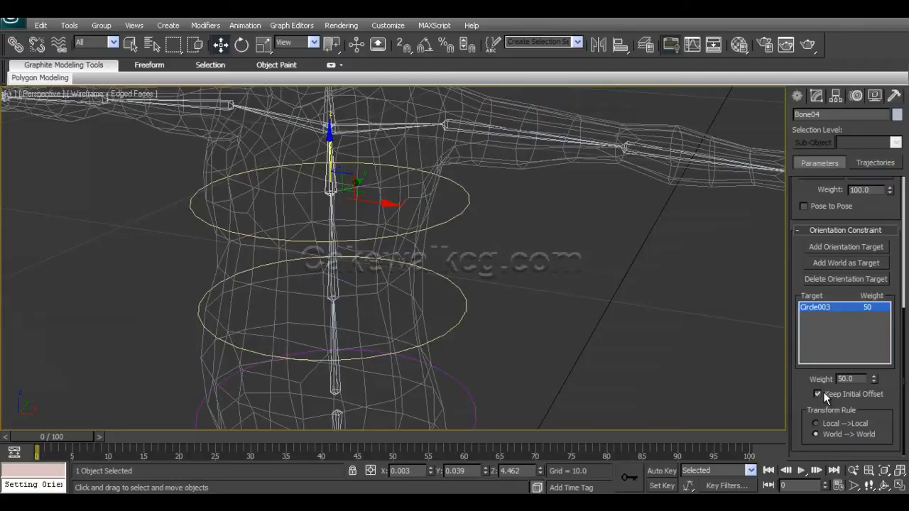
- Apply an Orientation Constraint to spine bone Bone03 with the lower circle, Circle002, as its target
middle_drag(409, 323, 492, 314)
click(354, 292)
alt+middle_drag(355, 307, 366, 290)
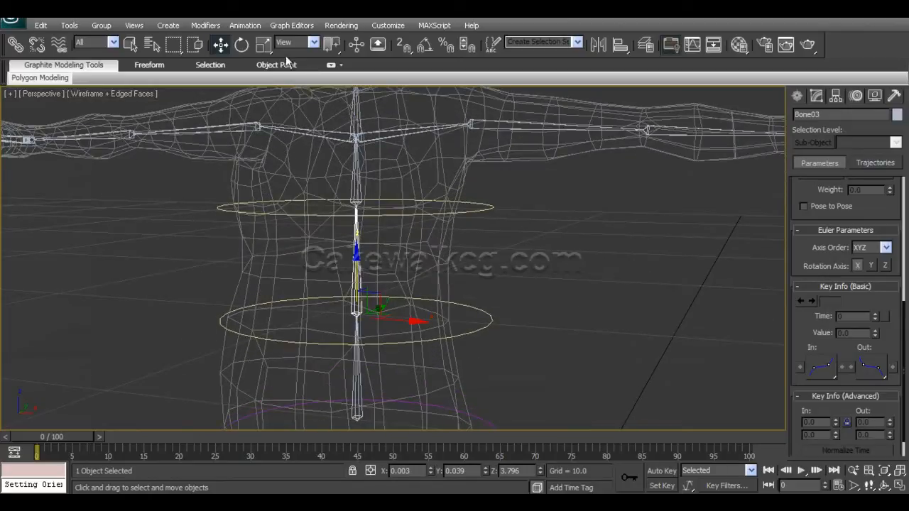
click(241, 27)
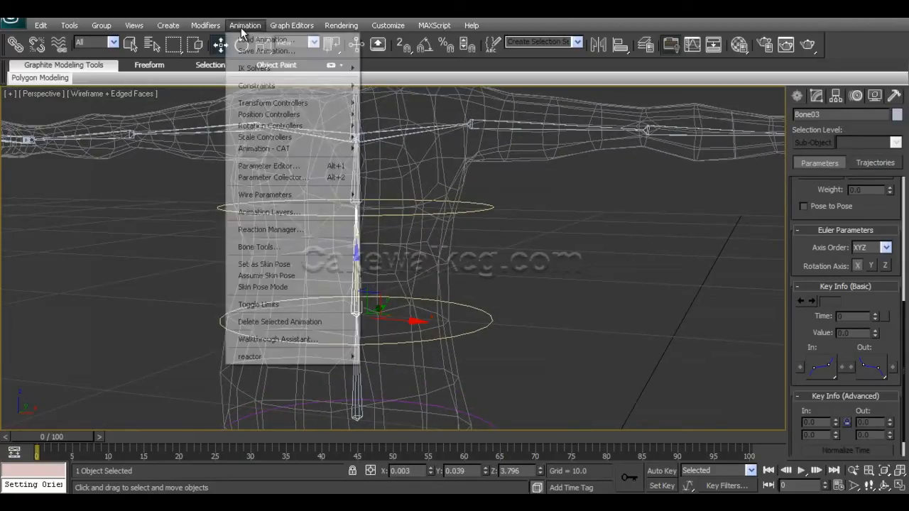
mouse_move(282, 86)
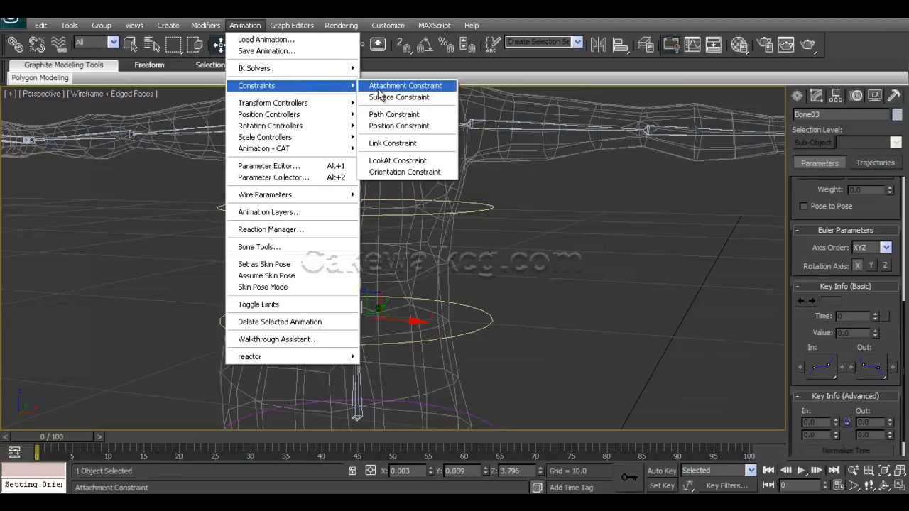
click(398, 172)
click(492, 321)
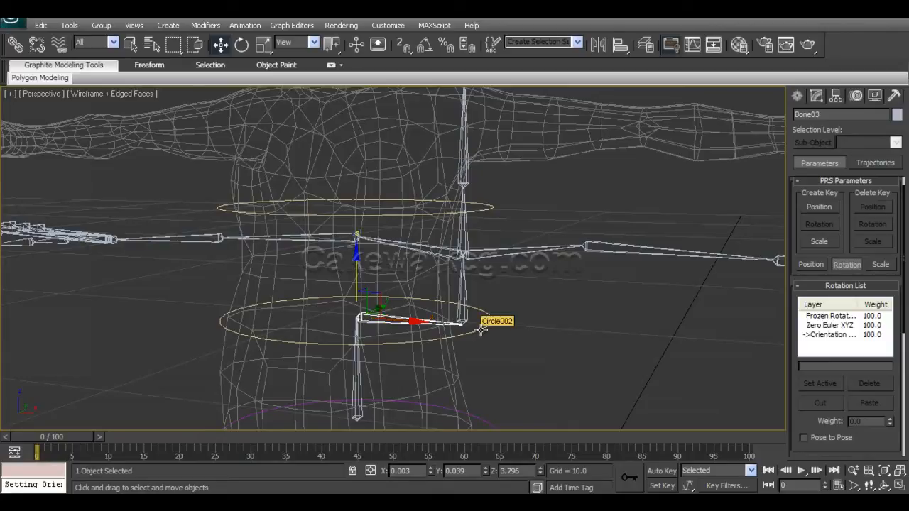
- Enable Keep Initial Offset on Bone03's orientation constraint to Circle002
click(816, 335)
scroll(803, 406, down, 5)
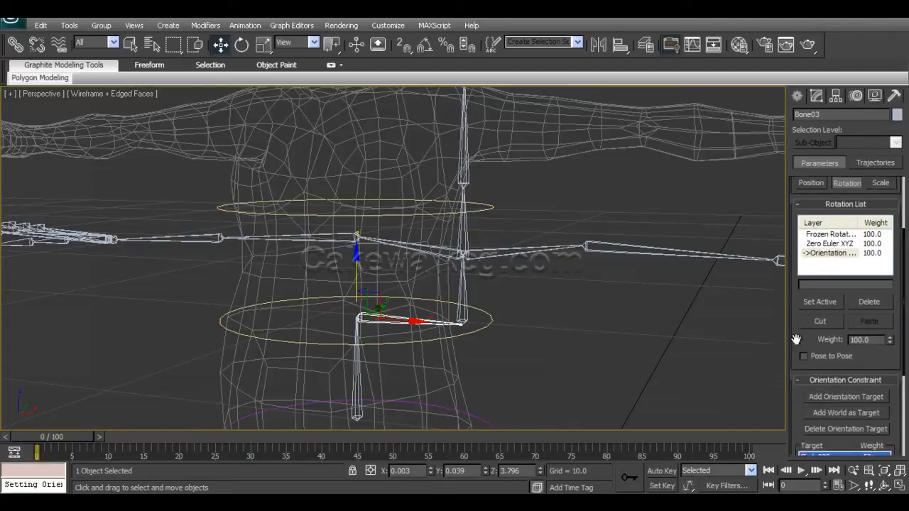
click(821, 393)
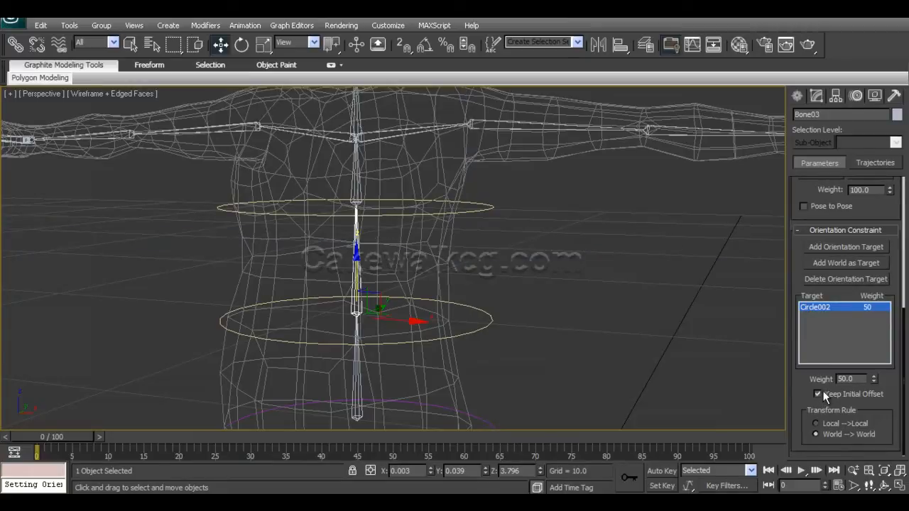
- Test-rotate the lower circle to check how it drives the spine bones, and undo the rotation
alt+middle_drag(521, 324, 480, 335)
click(546, 313)
click(462, 311)
key(e)
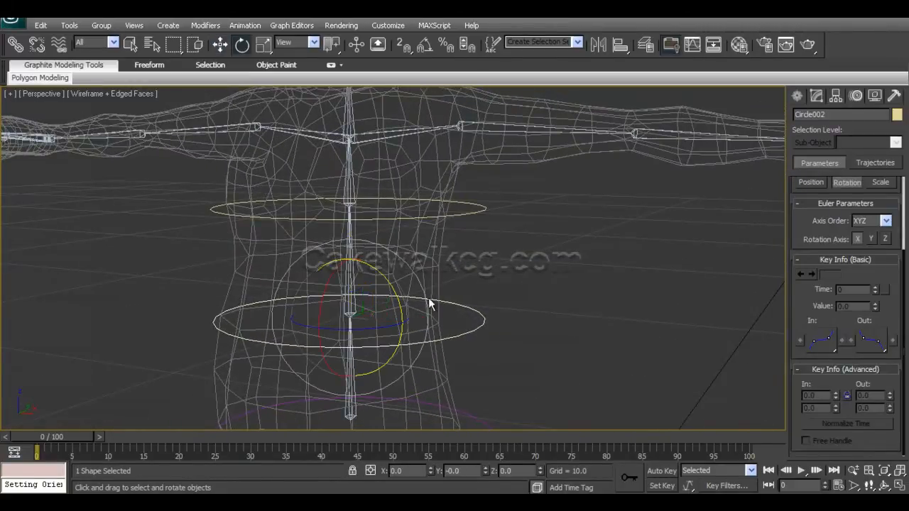
drag(396, 283, 428, 332)
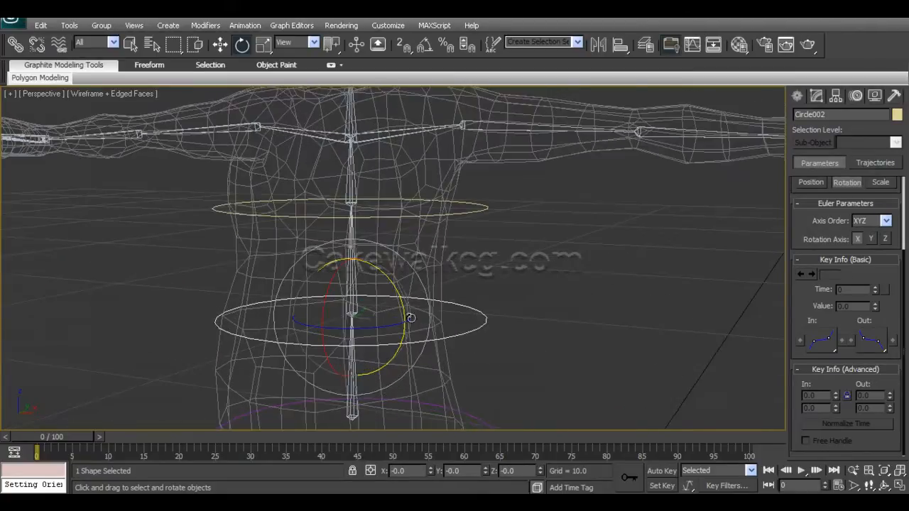
drag(396, 288, 404, 310)
key(ctrl+z)
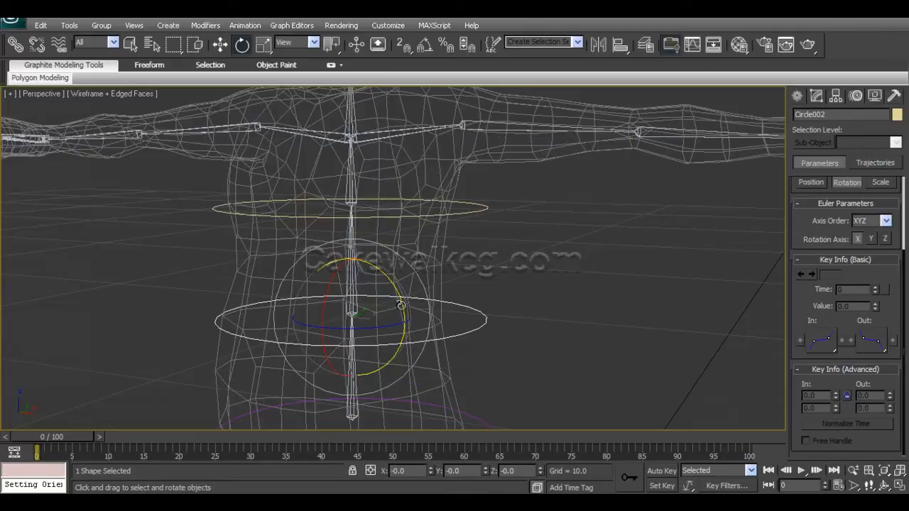
- Link the upper spine circle, Circle003, to the lower circle, Circle002, as its parent
alt+middle_drag(430, 258, 448, 277)
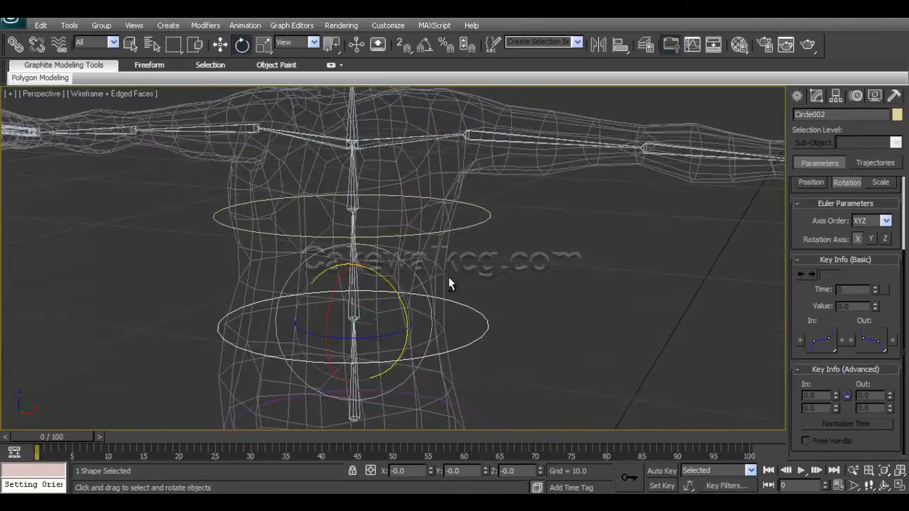
mouse_move(483, 223)
alt+middle_down()
mouse_move(501, 300)
mouse_move(493, 274)
mouse_move(523, 296)
mouse_move(506, 290)
mouse_move(497, 229)
alt+middle_up()
click(481, 197)
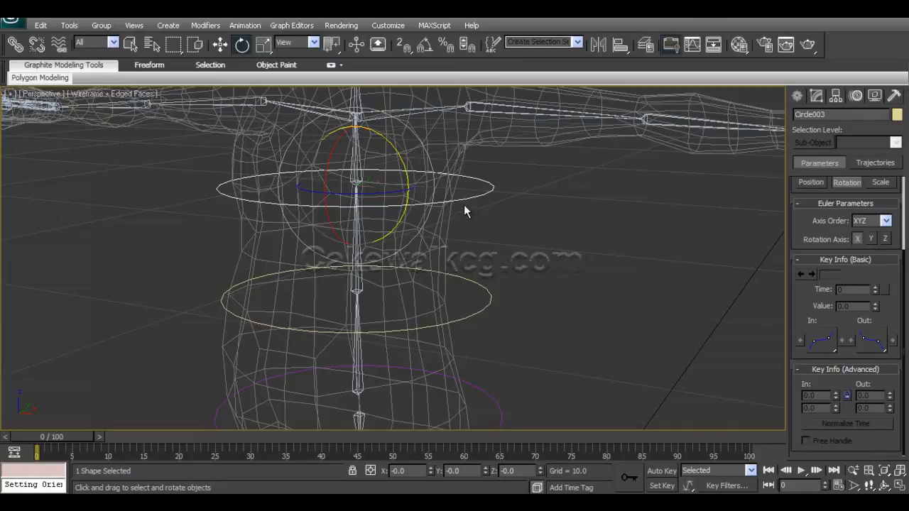
click(16, 46)
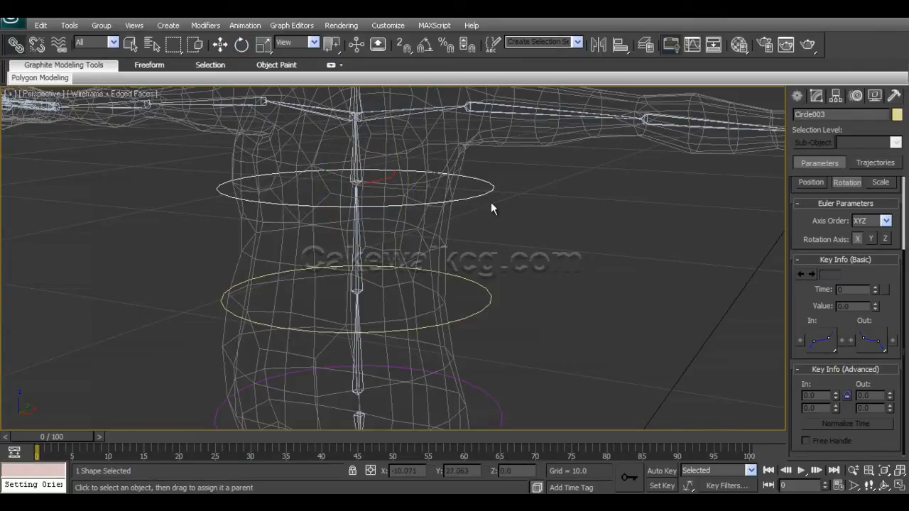
drag(485, 193, 490, 302)
key(w)
- Test-rotate the lower circle, Circle002, to check that the upper circle and spine bones follow, and undo the rotation
click(489, 304)
alt+middle_drag(484, 321, 425, 316)
click(490, 304)
click(474, 281)
key(e)
drag(406, 267, 425, 249)
scroll(434, 250, down, 4)
key(ctrl+z)
scroll(487, 294, up, 5)
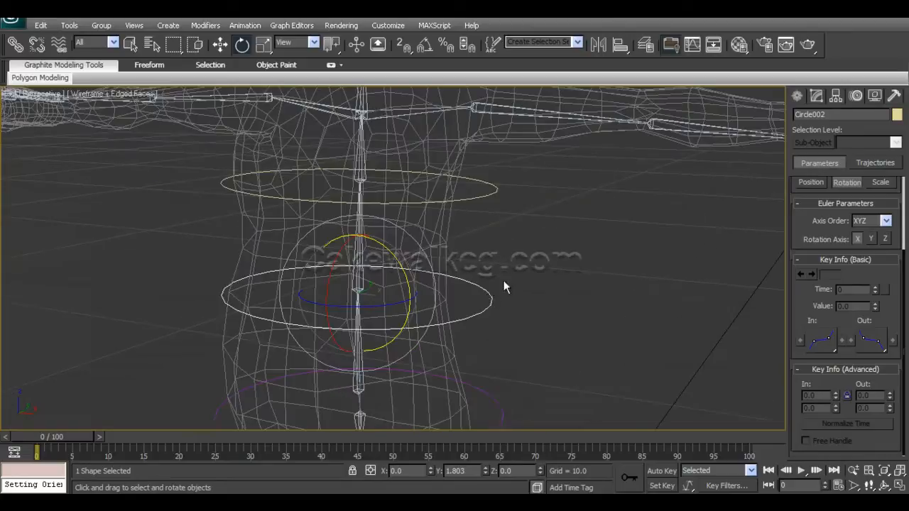
- Freeze the transforms of the upper spine circle, Circle003, and accept the added controller layer
click(532, 242)
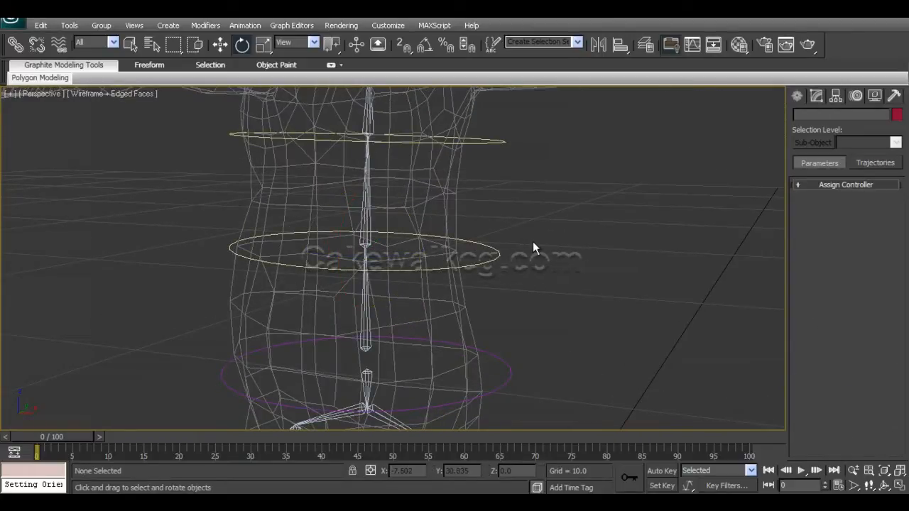
click(492, 139)
right_click(492, 141)
click(466, 90)
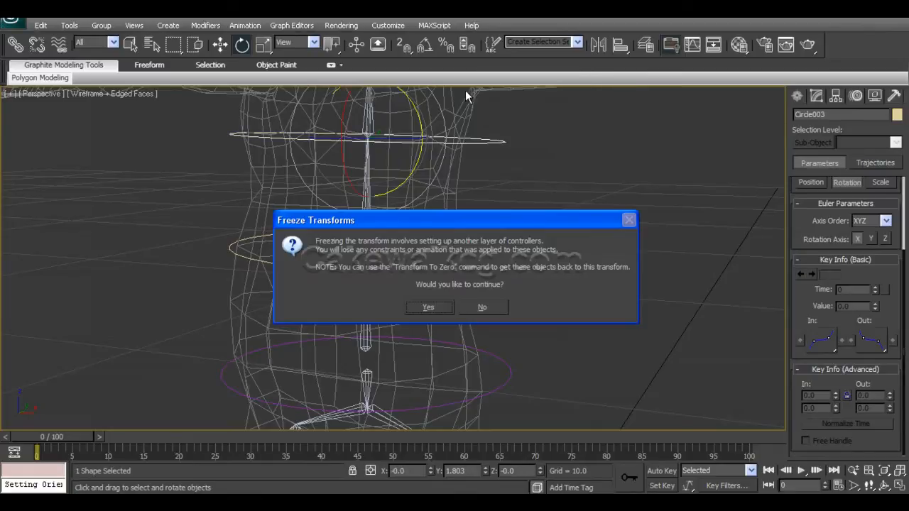
click(429, 307)
- Freeze the transforms of the lower spine circle, Circle002, after undoing an accidental change to it
middle_drag(520, 263, 528, 312)
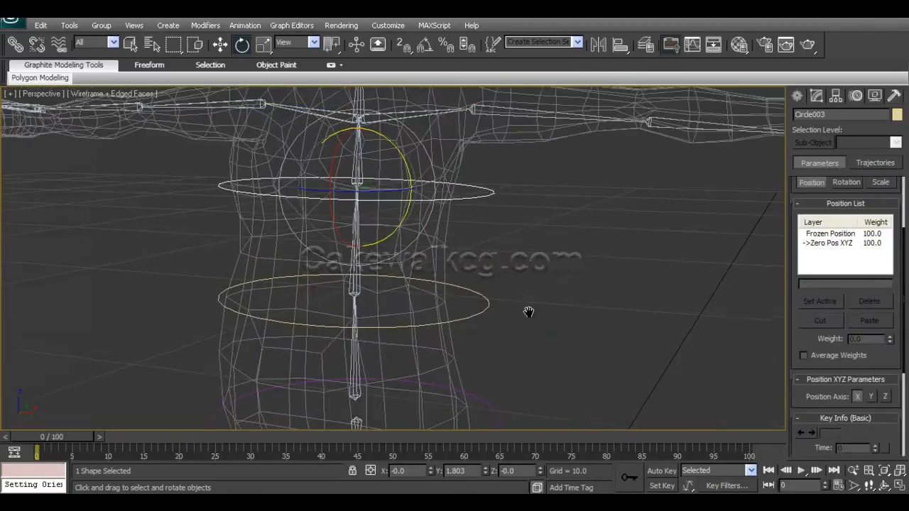
drag(477, 291, 504, 329)
key(ctrl+z)
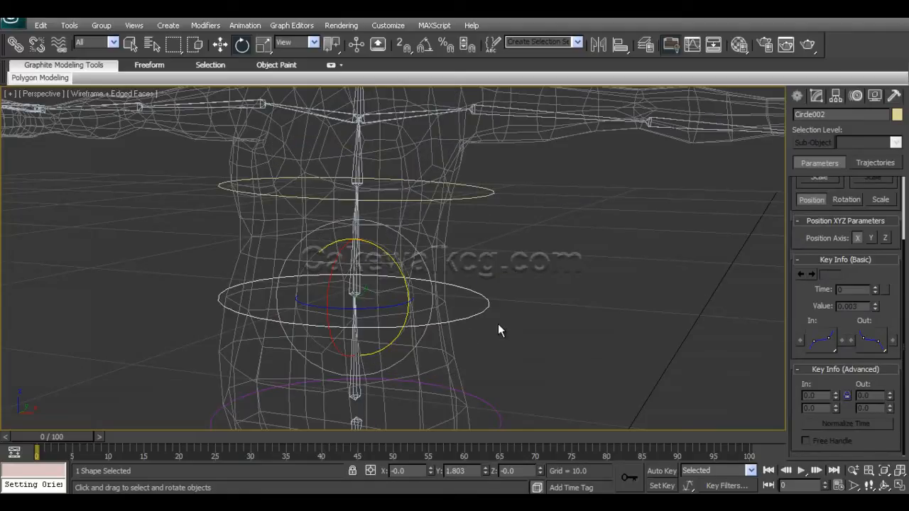
right_click(487, 301)
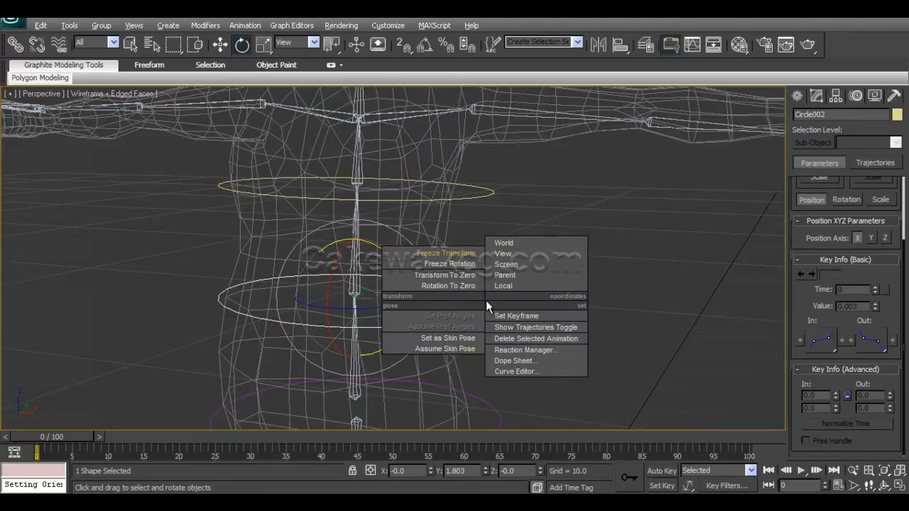
click(463, 253)
click(429, 307)
- Test-rotate the frozen lower circle to check the spine's response, and cancel the rotation
alt+middle_drag(444, 314, 512, 331)
mouse_move(407, 275)
mouse_down()
mouse_move(416, 301)
mouse_move(413, 285)
mouse_up()
right_click(413, 285)
alt+middle_drag(505, 320, 491, 288)
scroll(500, 339, down, 4)
scroll(489, 299, up, 4)
- Test-rotate the purple hip circle, Circle001, to check what it drives, cancel the rotation and clear the selection
click(506, 346)
alt+middle_drag(528, 359, 433, 366)
key(w)
key(e)
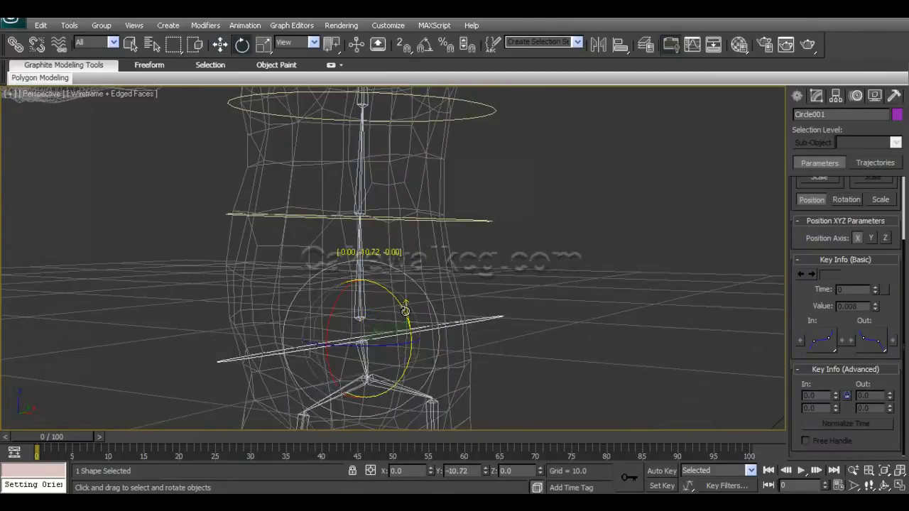
click(481, 298)
- Draw a six-point star spline on the ground beside the character, with radii of about 1.73 and 1.29
alt+middle_drag(481, 290, 468, 313)
scroll(488, 302, down, 3)
alt+middle_drag(359, 303, 382, 310)
middle_drag(542, 327, 480, 328)
scroll(500, 353, down, 4)
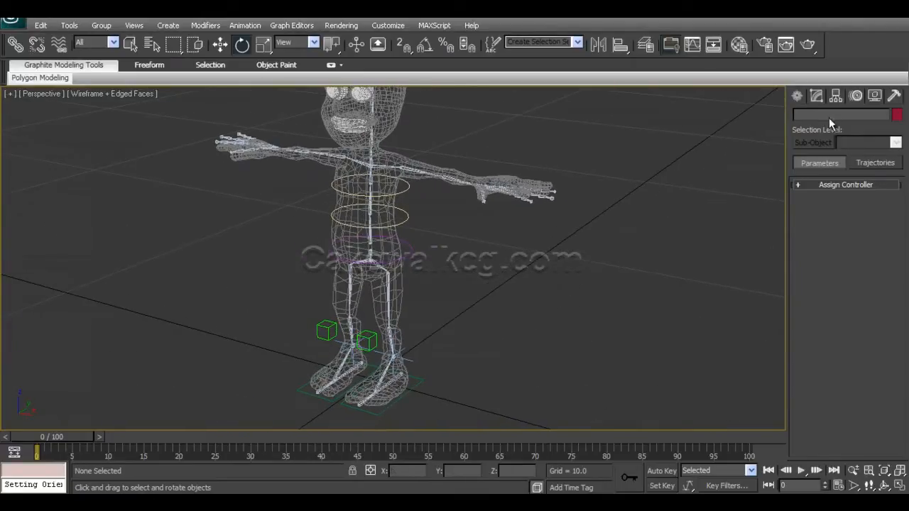
click(795, 95)
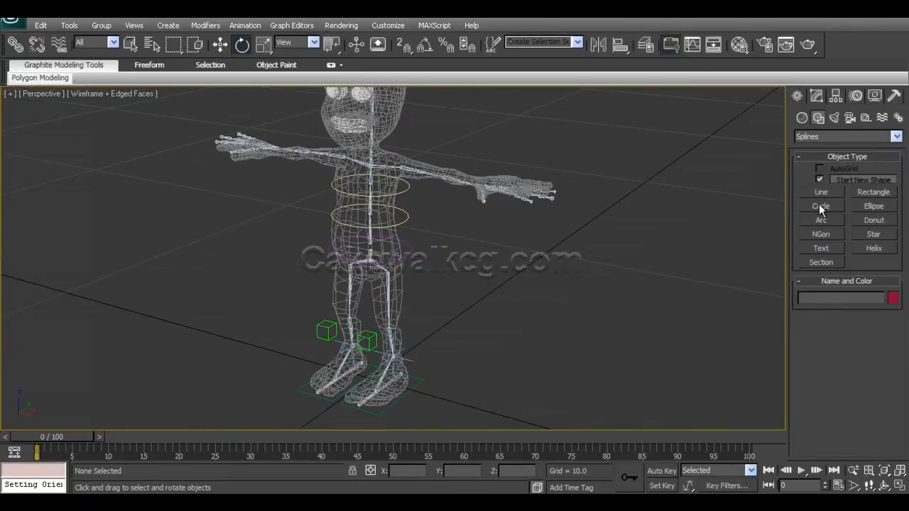
click(876, 236)
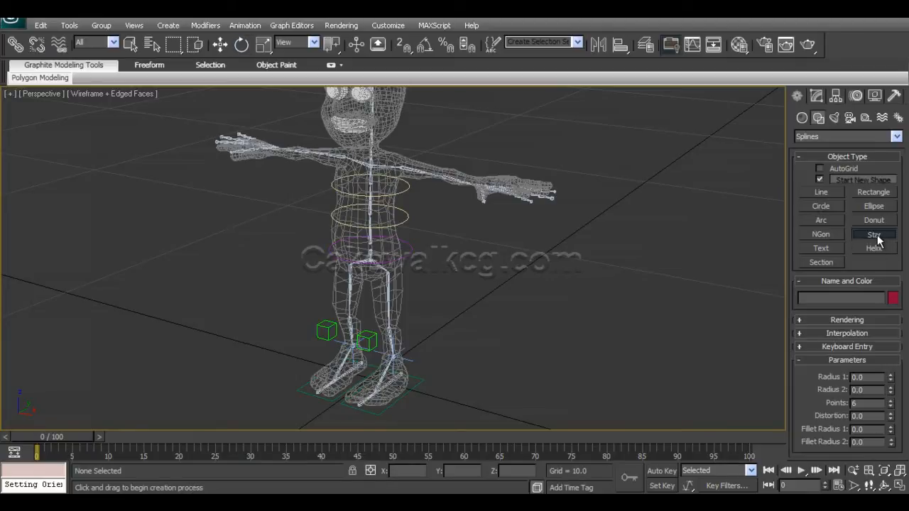
drag(531, 323, 550, 350)
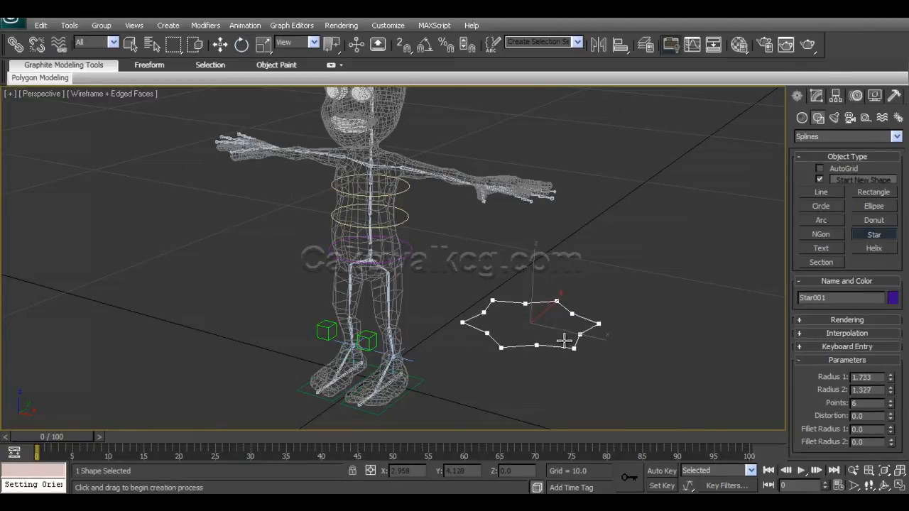
click(579, 349)
right_click(586, 354)
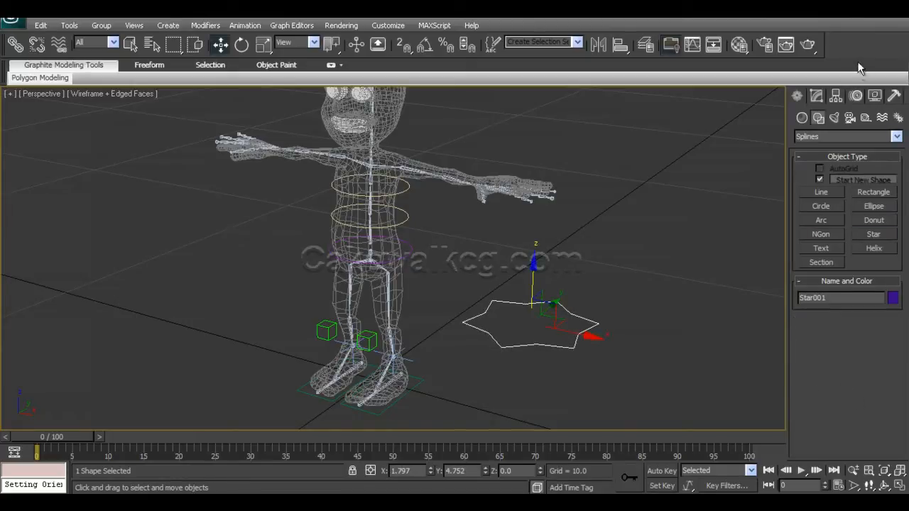
- Try the star with 4 and 5 points, and return its point count to 6
click(818, 98)
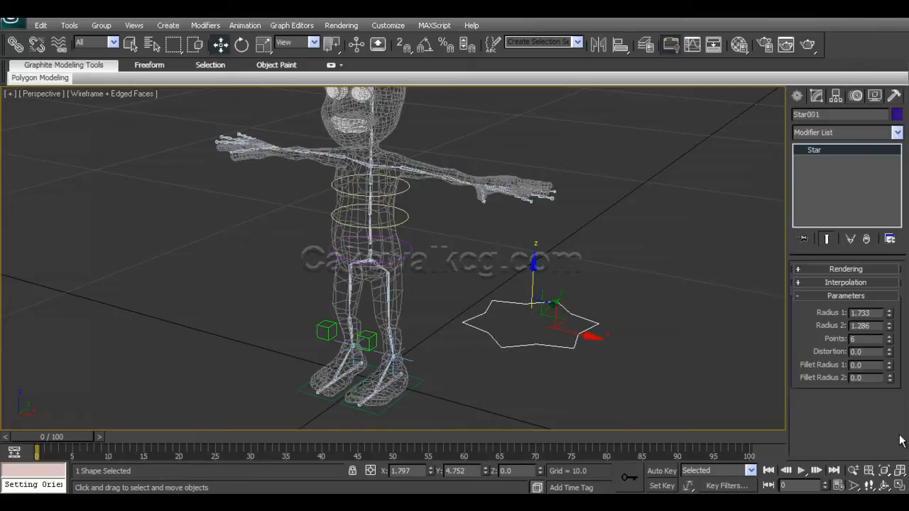
click(889, 342)
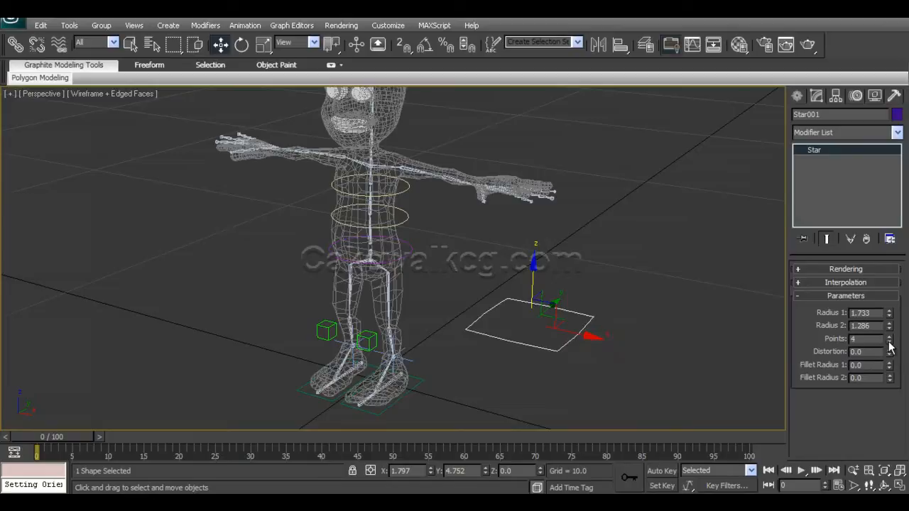
click(890, 337)
mouse_move(596, 357)
alt+middle_down()
mouse_move(605, 386)
mouse_move(593, 372)
alt+middle_up()
click(889, 337)
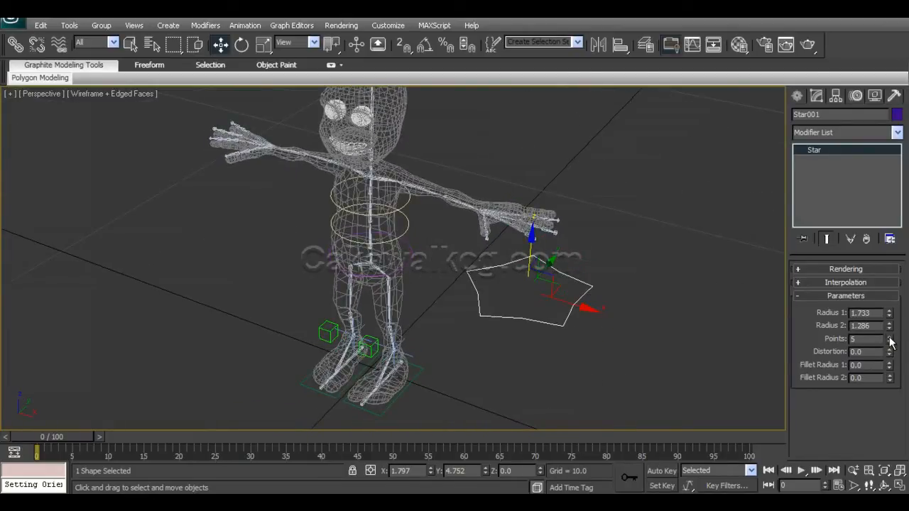
- Align the star to the lowest spine bone, Bone01, pivot to pivot in X, Y and Z position
alt+middle_drag(540, 339, 535, 321)
alt+middle_drag(463, 324, 365, 312)
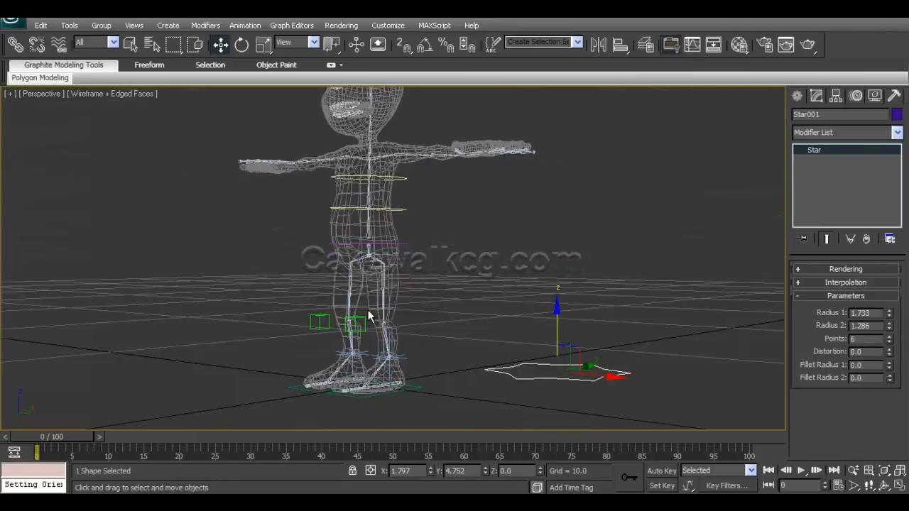
scroll(393, 276, up, 4)
middle_drag(393, 277, 410, 308)
scroll(416, 333, up, 3)
click(620, 46)
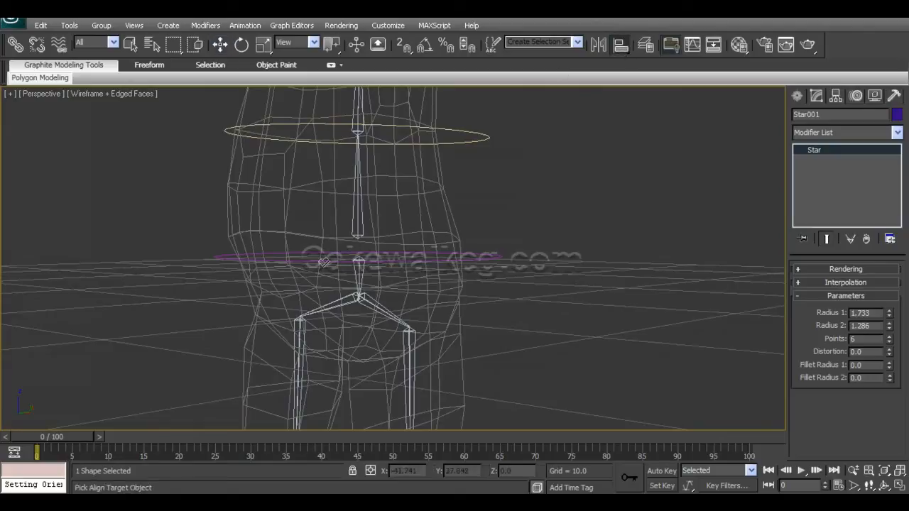
click(362, 235)
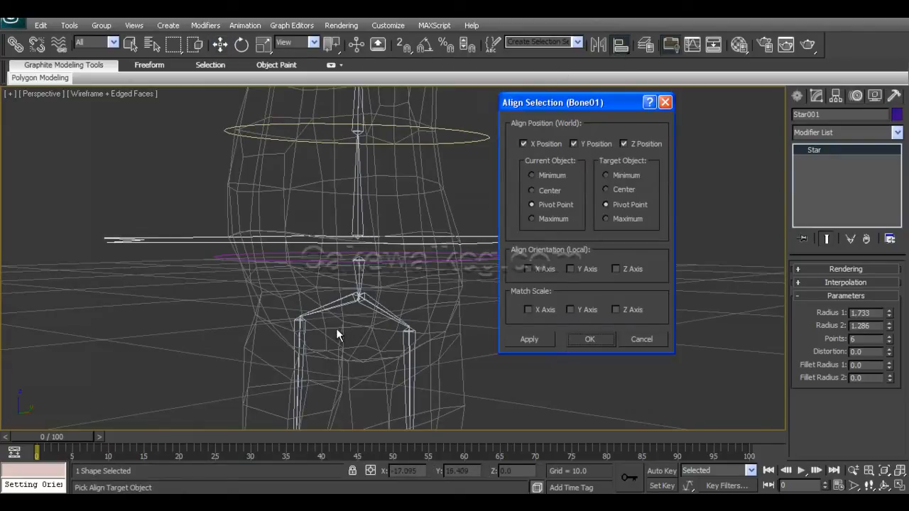
click(590, 339)
- Scale the star uniformly to about 67 percent and check its size against the shaded body
alt+middle_drag(486, 312, 411, 300)
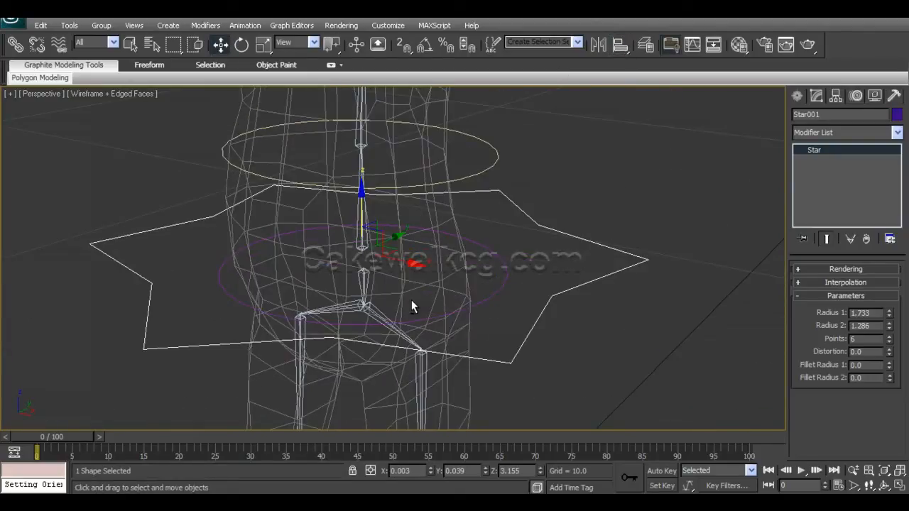
key(r)
drag(364, 240, 326, 279)
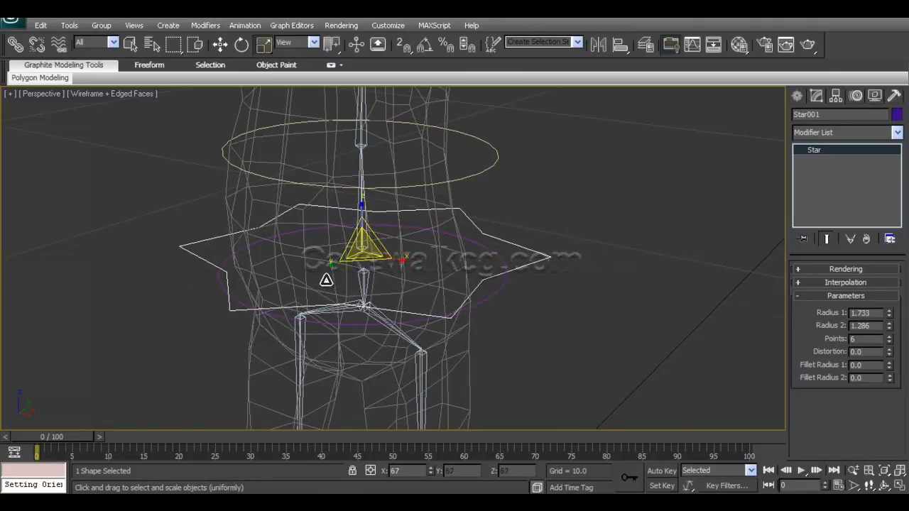
key(F3)
mouse_move(442, 308)
alt+middle_down()
mouse_move(387, 293)
mouse_move(473, 282)
mouse_move(436, 288)
mouse_move(428, 307)
alt+middle_up()
key(w)
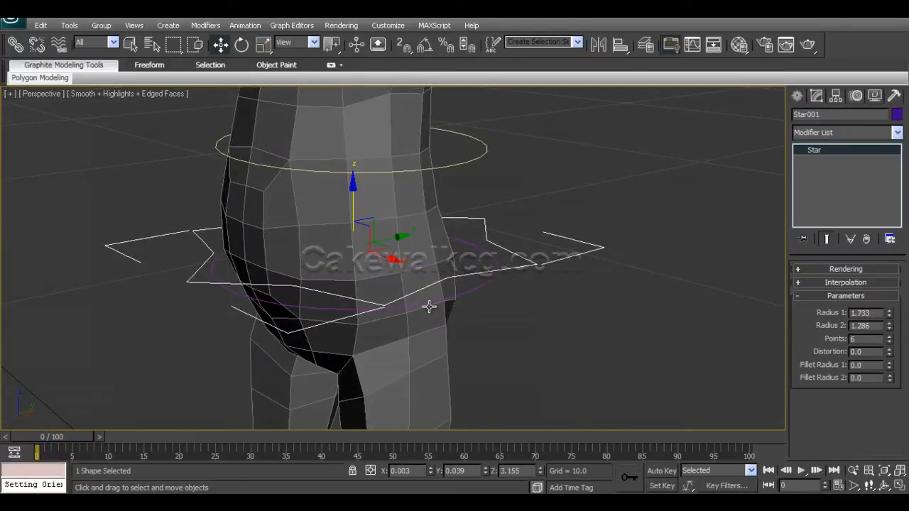
key(F3)
- Try moving the star slightly in the YZ plane, and undo the move
alt+middle_drag(360, 304, 405, 276)
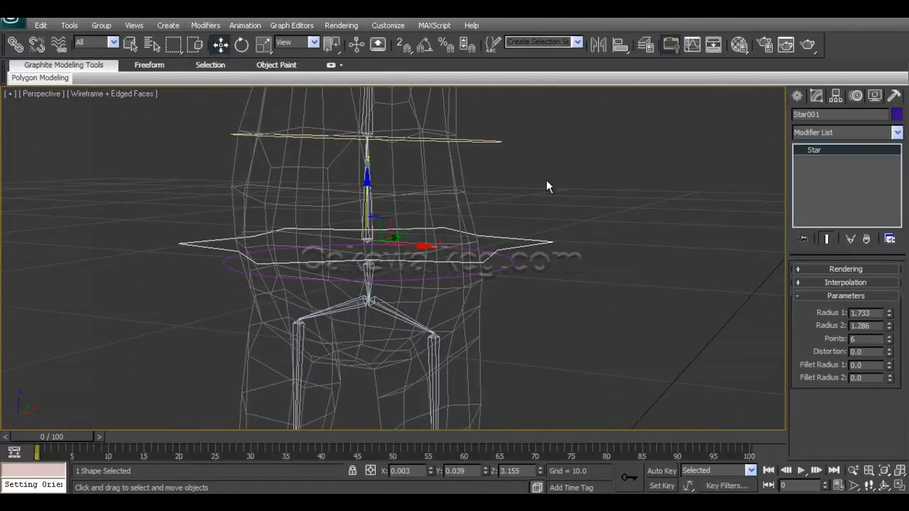
alt+middle_drag(487, 187, 402, 228)
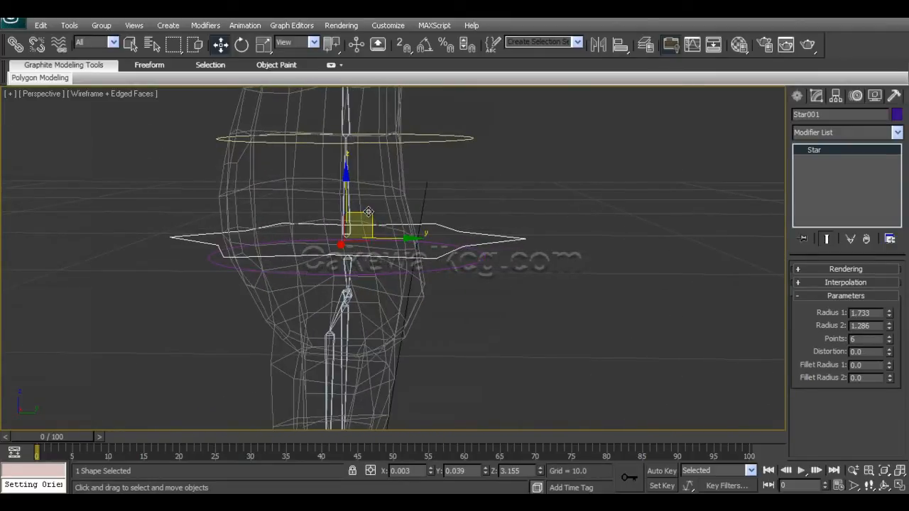
mouse_move(372, 213)
mouse_down()
mouse_move(299, 194)
mouse_move(391, 305)
mouse_move(383, 206)
mouse_up()
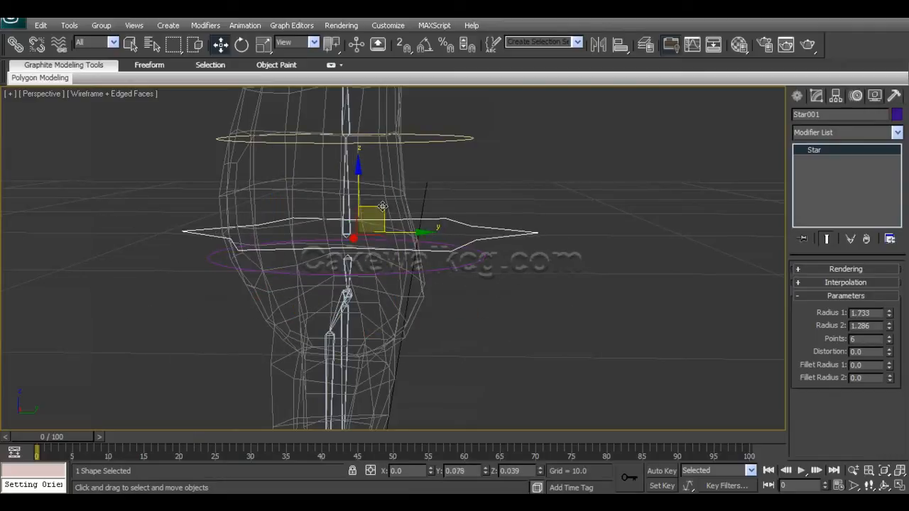
key(ctrl+z)
- Link the lowest spine bone, Bone01, to the star as its parent
alt+middle_drag(310, 252, 460, 284)
click(15, 43)
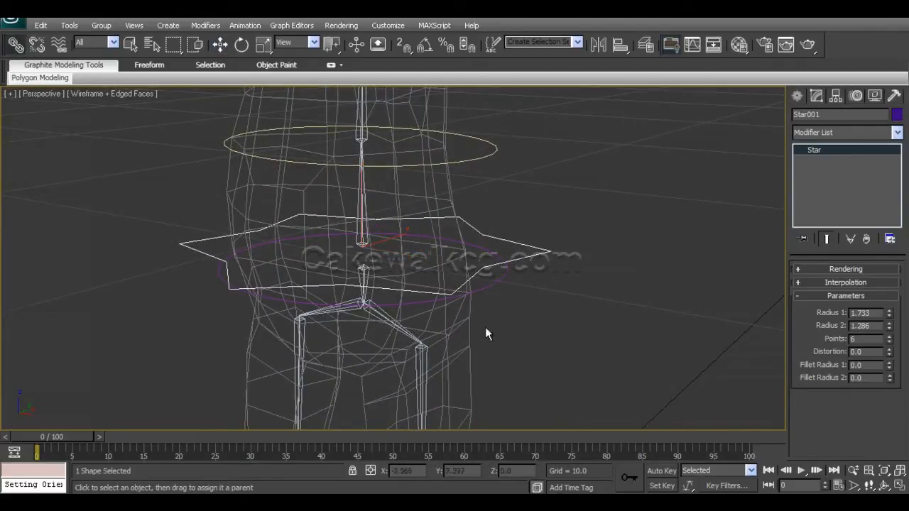
click(362, 240)
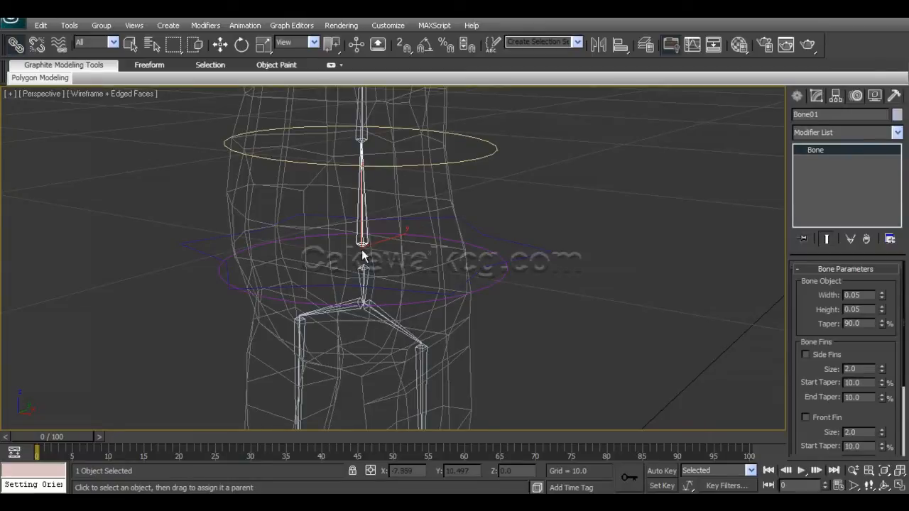
drag(361, 240, 540, 249)
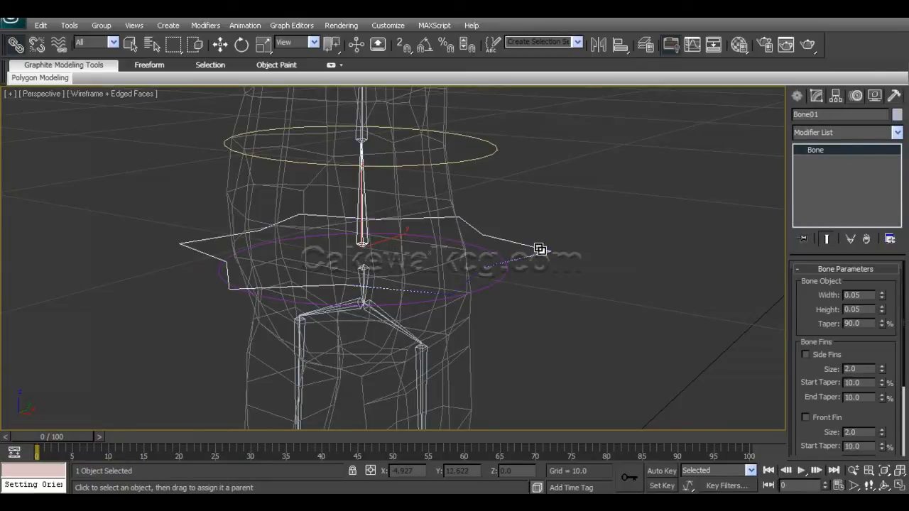
key(w)
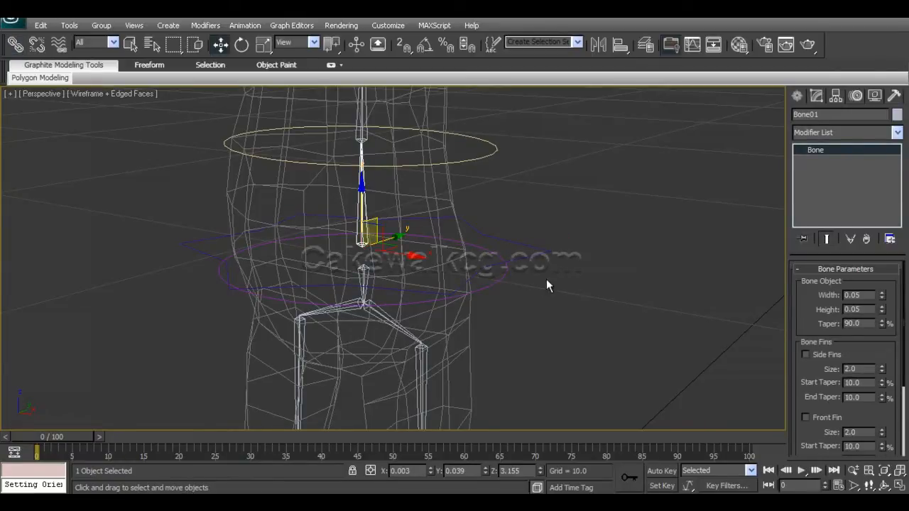
- Test-rotate the star to check how it drives the linked spine, and undo the rotation
click(540, 253)
alt+middle_drag(534, 282, 514, 286)
key(e)
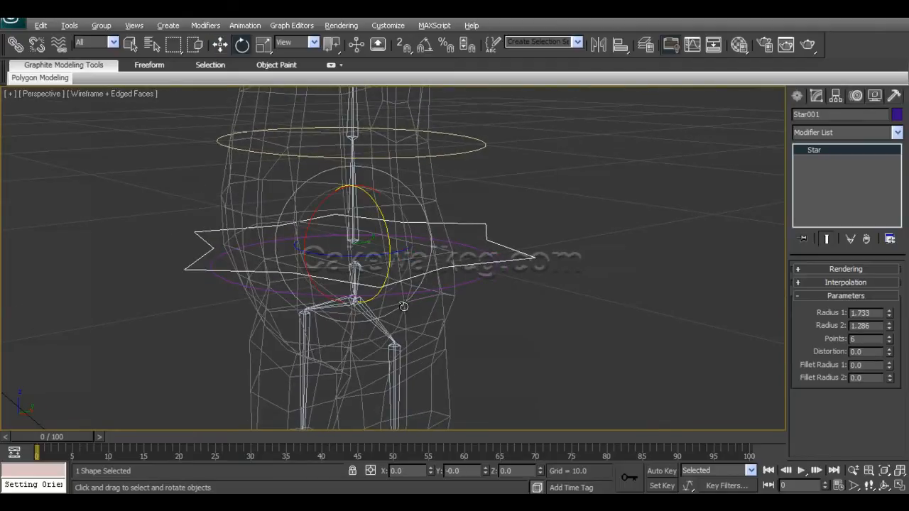
alt+middle_drag(402, 306, 435, 294)
drag(419, 226, 428, 244)
key(ctrl+z)
alt+middle_drag(424, 243, 357, 299)
key(w)
- Link the purple hip circle, Circle001, to the star as its parent
scroll(397, 303, down, 4)
alt+middle_drag(399, 229, 395, 288)
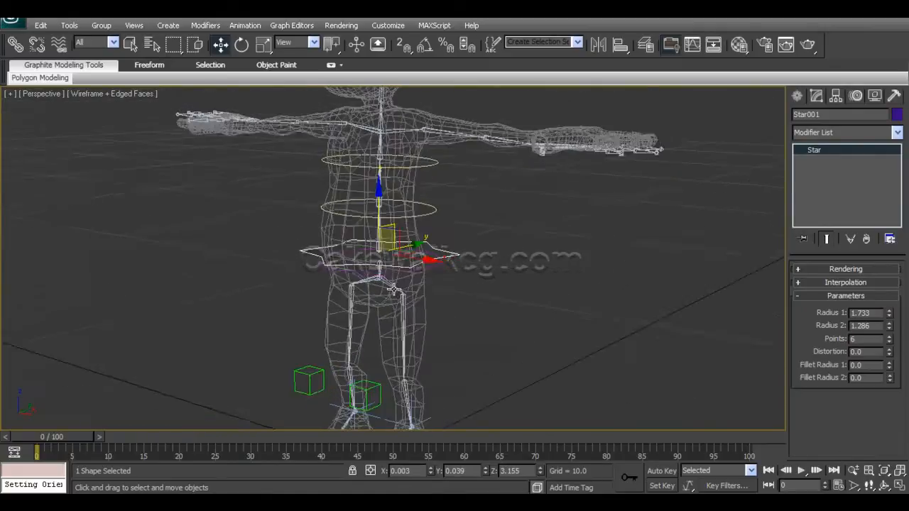
scroll(394, 288, up, 4)
alt+middle_drag(449, 307, 476, 276)
click(487, 266)
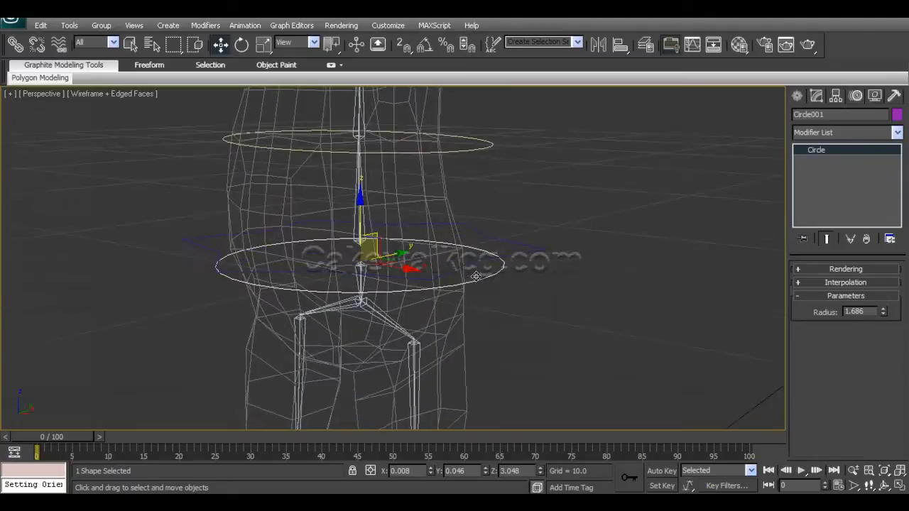
click(535, 249)
alt+middle_drag(532, 280, 449, 205)
click(487, 260)
click(13, 44)
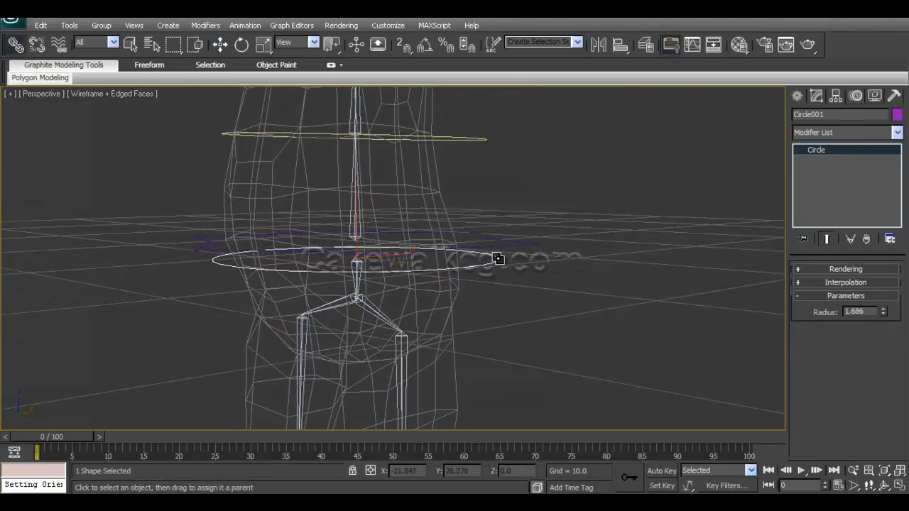
drag(492, 262, 526, 246)
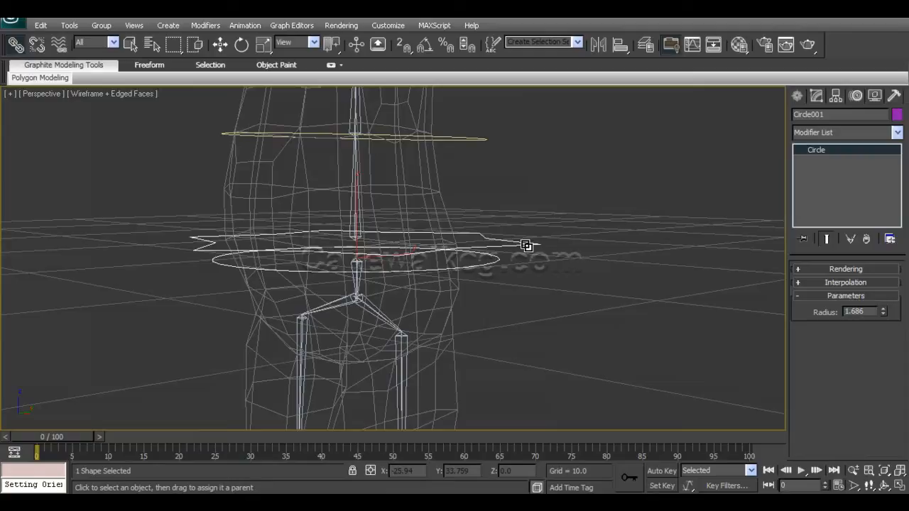
key(w)
alt+middle_drag(527, 246, 521, 302)
click(542, 265)
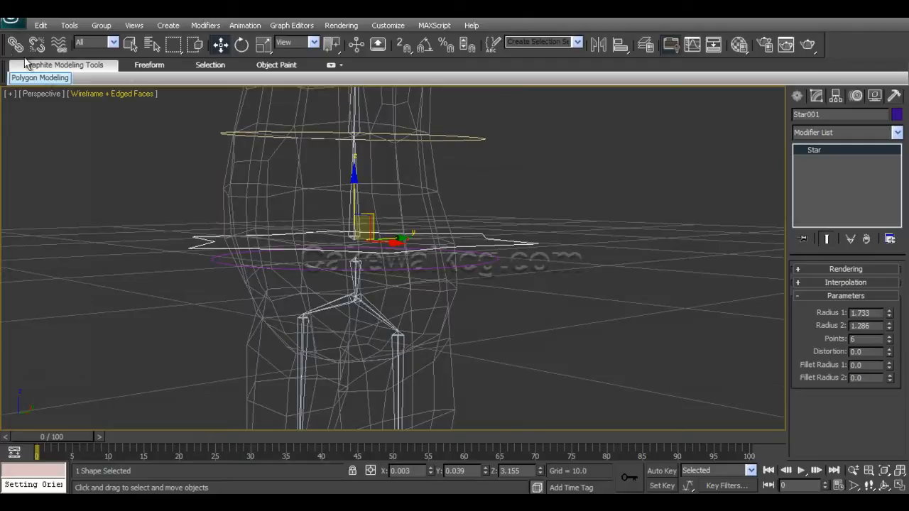
click(494, 262)
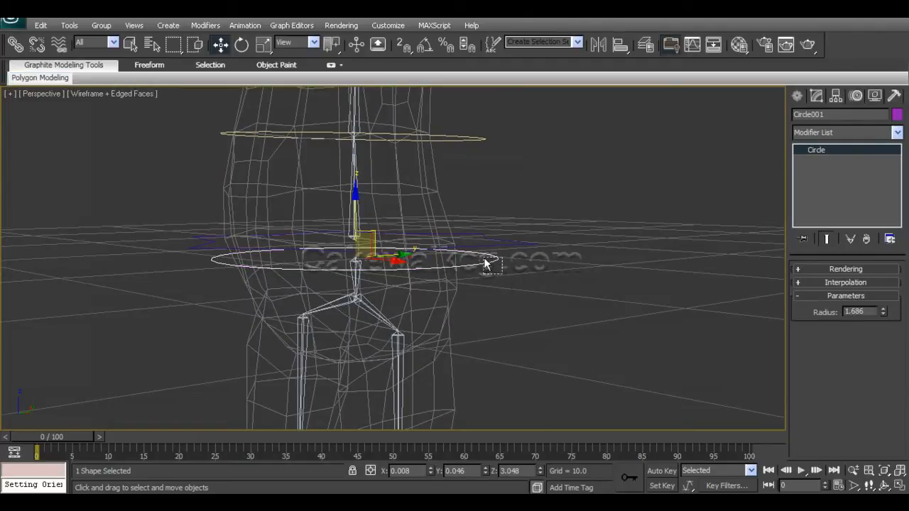
click(15, 44)
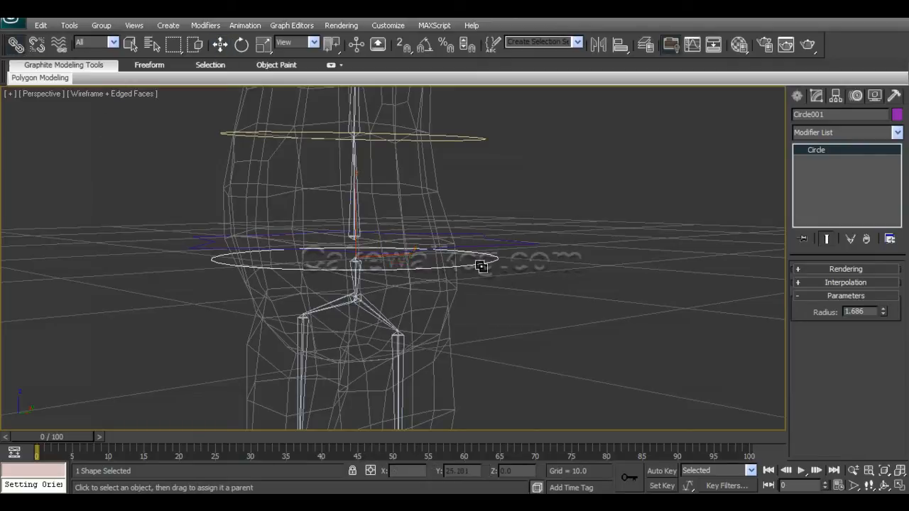
drag(481, 264, 522, 246)
key(w)
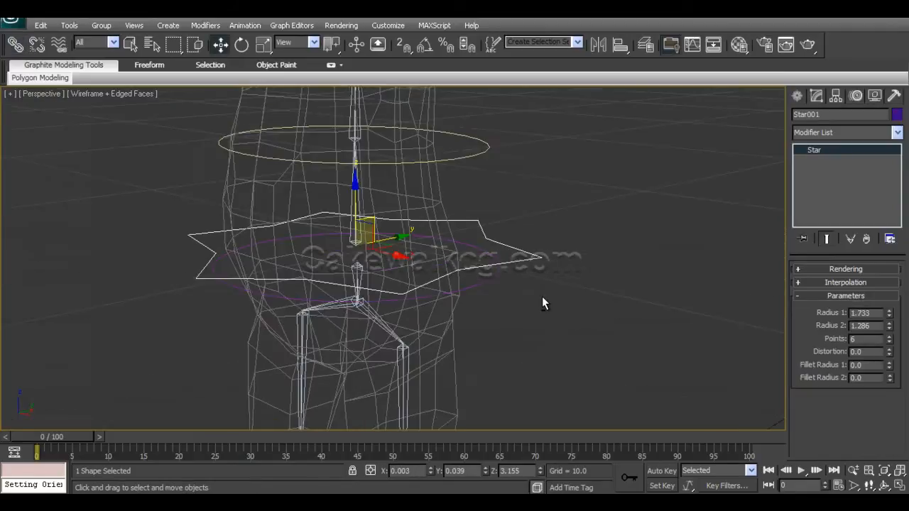
- Test-rotate the star, including about its Z axis, to check the linked spine and hip circle, and cancel each rotation
alt+middle_drag(542, 296, 417, 294)
key(e)
drag(375, 216, 380, 220)
right_click(380, 220)
alt+middle_drag(365, 256, 390, 258)
drag(348, 253, 372, 257)
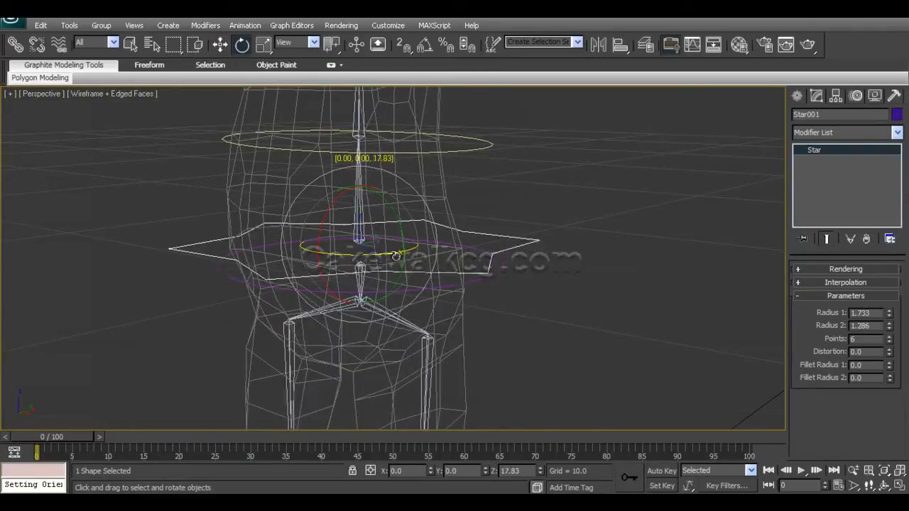
right_click(372, 258)
- Test-rotate the hip circle and the star in turn to compare what each one drives, undoing each rotation
alt+middle_drag(552, 334, 398, 241)
click(488, 274)
mouse_move(384, 229)
mouse_down()
mouse_move(384, 218)
mouse_move(387, 225)
mouse_up()
key(ctrl+z)
alt+middle_drag(401, 248, 480, 259)
drag(533, 334, 536, 338)
alt+middle_drag(536, 338, 540, 320)
drag(385, 286, 398, 302)
key(ctrl+z)
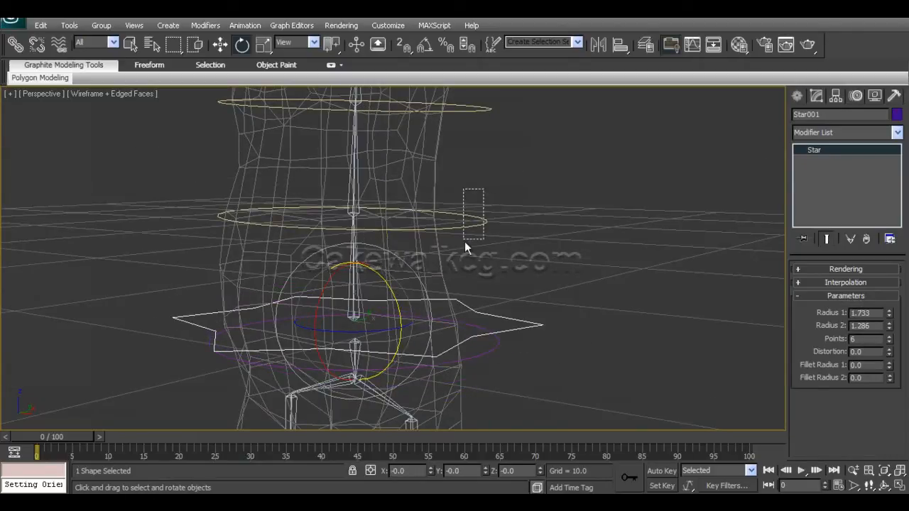
- Test-rotate the lower yellow spine circle, Circle002, and undo the rotation
drag(466, 243, 466, 244)
alt+middle_drag(466, 244, 483, 260)
mouse_move(397, 183)
mouse_down()
mouse_move(412, 209)
mouse_move(402, 191)
mouse_up()
key(ctrl+z)
- Link the lower yellow spine circle, Circle002, to the star as its parent
click(484, 111)
alt+middle_drag(480, 154, 483, 197)
alt+middle_drag(482, 162, 488, 179)
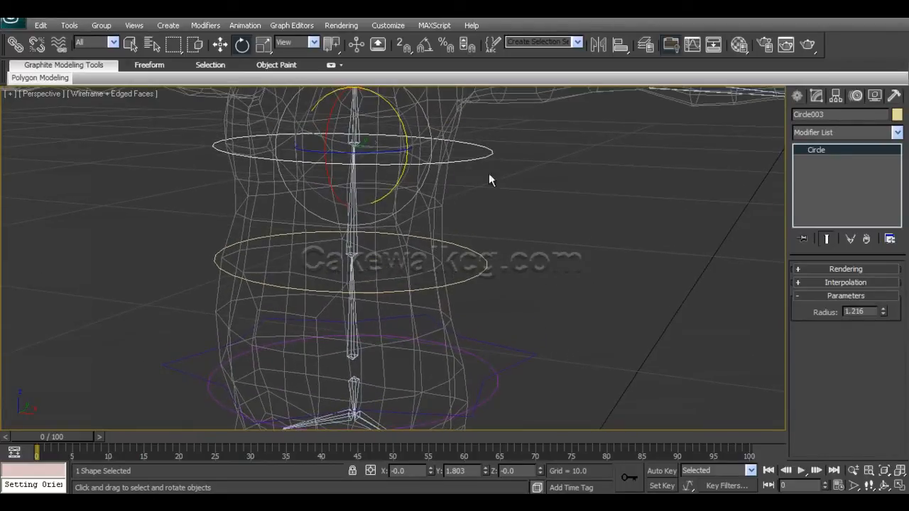
click(486, 262)
mouse_move(486, 261)
alt+middle_down()
mouse_move(505, 248)
mouse_move(495, 247)
alt+middle_up()
click(15, 45)
drag(471, 206, 522, 306)
key(w)
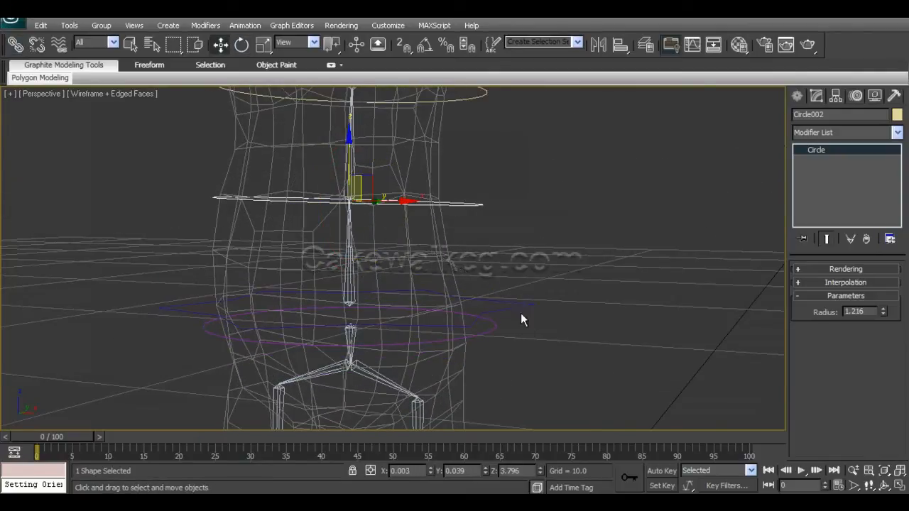
- Test-move the star to check whether the linked spine circle follows, and cancel the move
click(518, 313)
alt+middle_drag(513, 331, 480, 349)
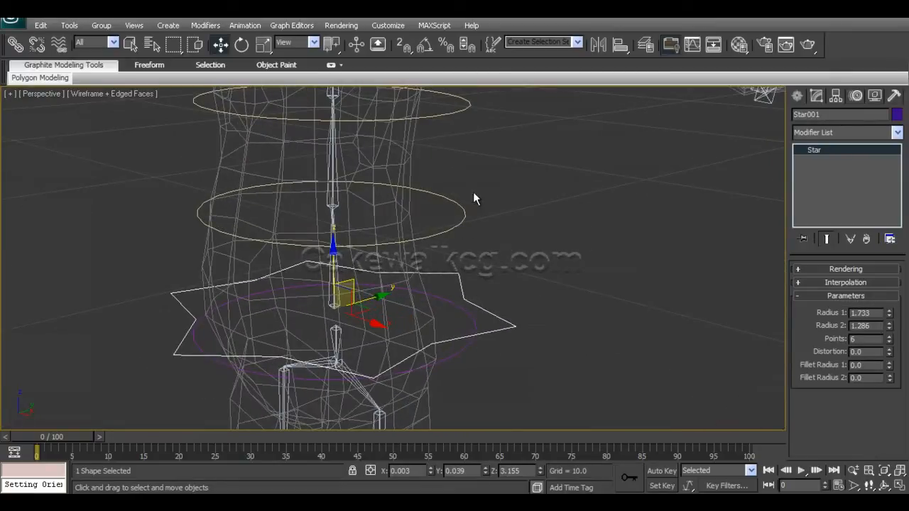
click(457, 227)
alt+middle_drag(453, 253, 456, 238)
click(481, 308)
alt+middle_drag(508, 346, 397, 338)
scroll(306, 328, down, 6)
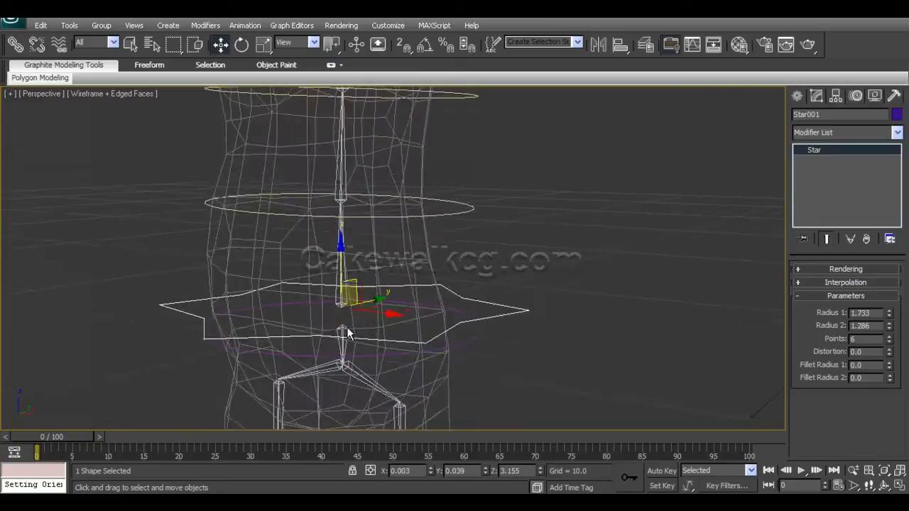
drag(391, 270, 411, 304)
right_click(411, 304)
- Test-move the star in the XZ plane with the whole upper body in view, and undo the move
alt+middle_drag(461, 231, 470, 268)
alt+middle_drag(448, 314, 422, 308)
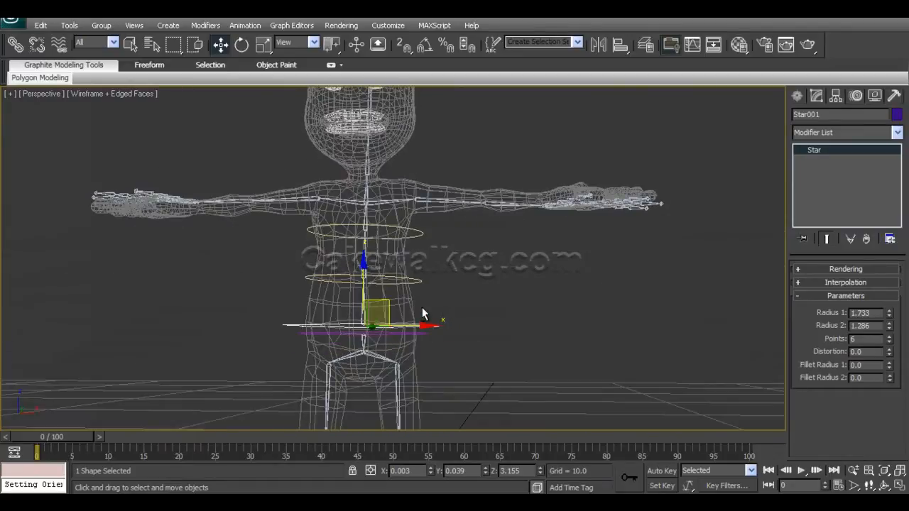
drag(384, 301, 407, 313)
key(ctrl+z)
mouse_move(409, 310)
alt+middle_down()
mouse_move(456, 289)
mouse_move(459, 274)
mouse_move(445, 298)
mouse_move(464, 304)
mouse_move(258, 301)
mouse_move(353, 285)
mouse_move(399, 320)
alt+middle_up()
scroll(450, 288, up, 3)
scroll(448, 284, up, 3)
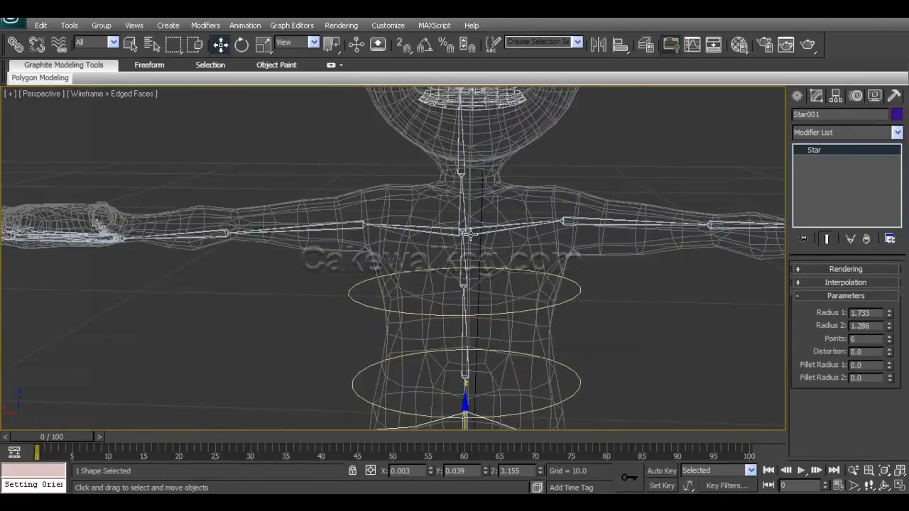
alt+middle_drag(503, 226, 406, 294)
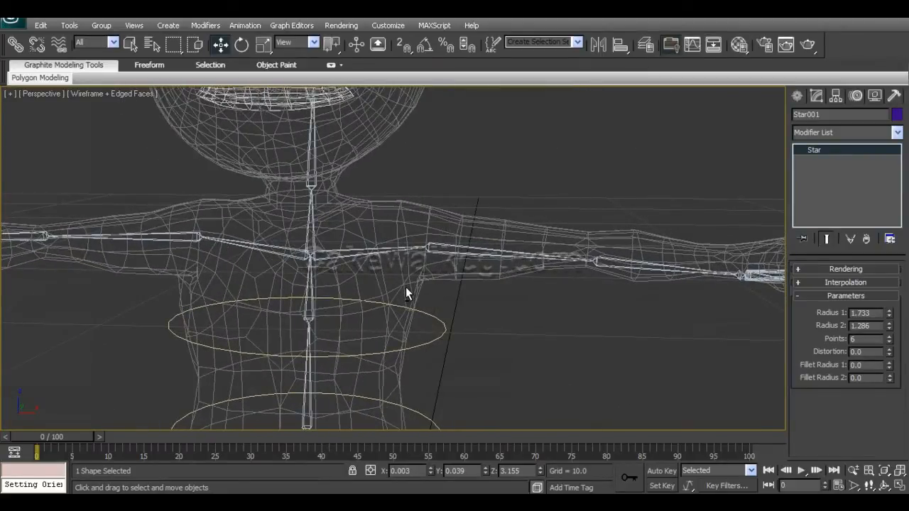
- In a maximized Front view, step up and down the hierarchy from Circle002 to examine its parent and child links
key(alt+w)
right_click(536, 177)
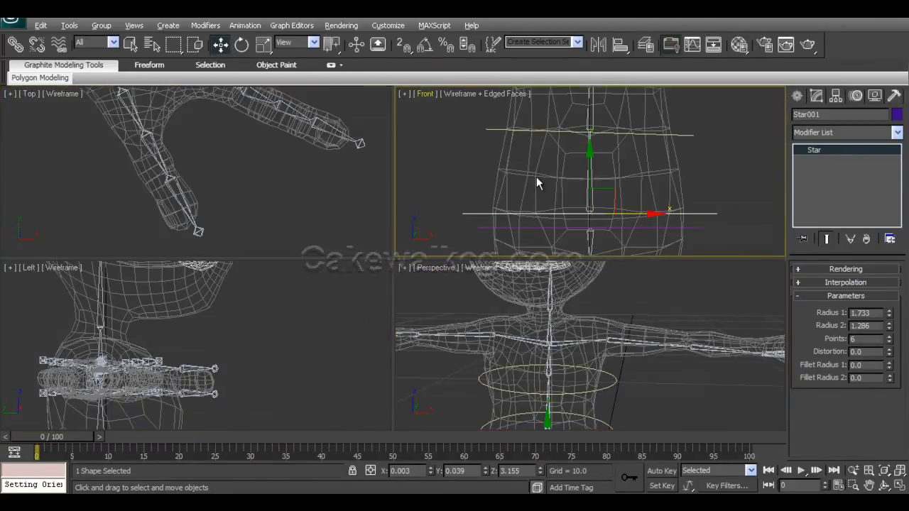
key(alt+w)
middle_drag(501, 232, 496, 259)
scroll(482, 322, down, 2)
scroll(482, 310, down, 3)
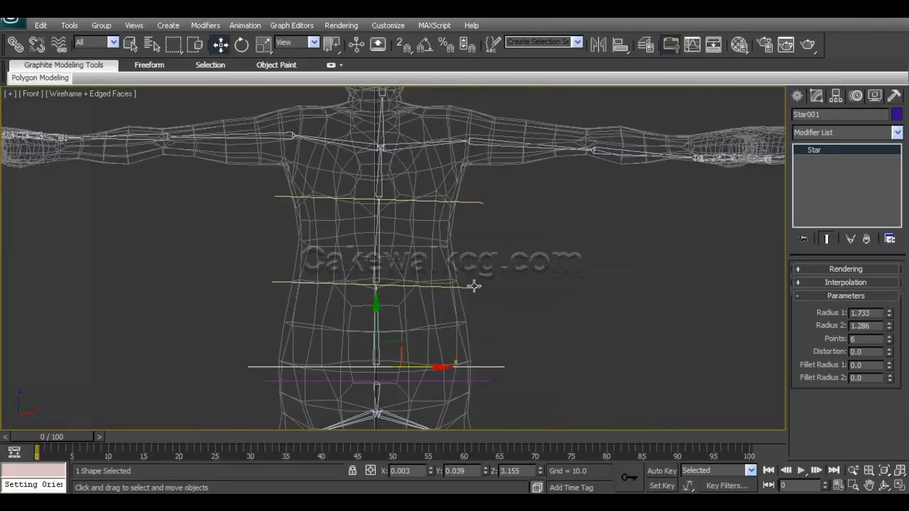
click(474, 284)
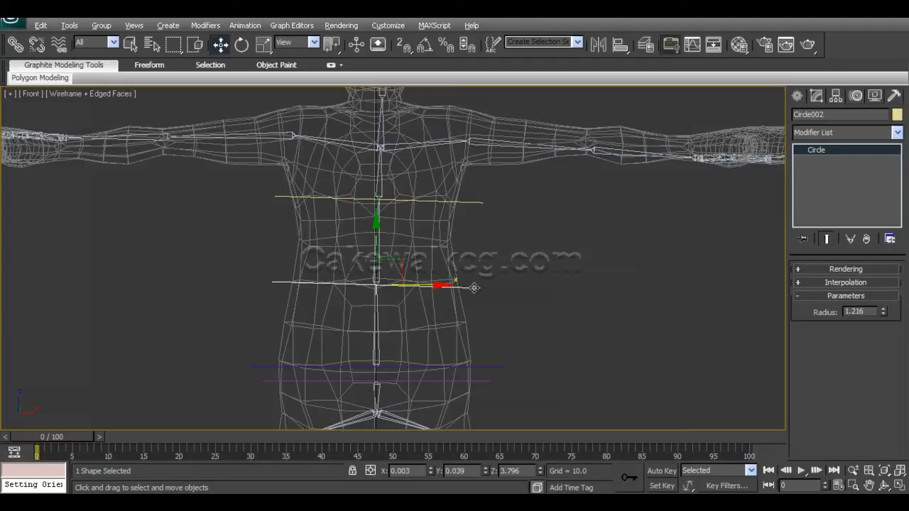
middle_drag(474, 288, 529, 277)
key(Page_Up)
key(Page_Down)
key(Page_Up)
key(Page_Down)
key(Page_Down)
key(Page_Up)
key(Page_Up)
key(Page_Up)
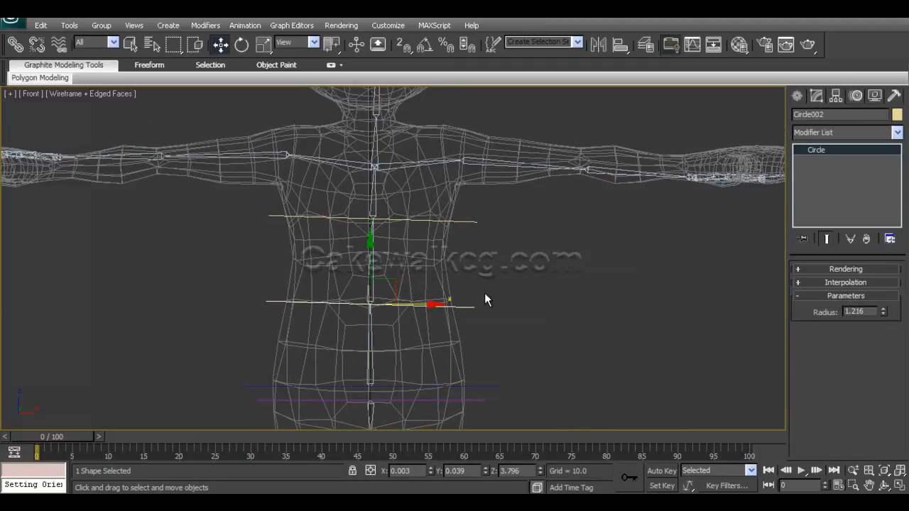
key(Page_Down)
key(Page_Up)
key(Page_Down)
key(Page_Up)
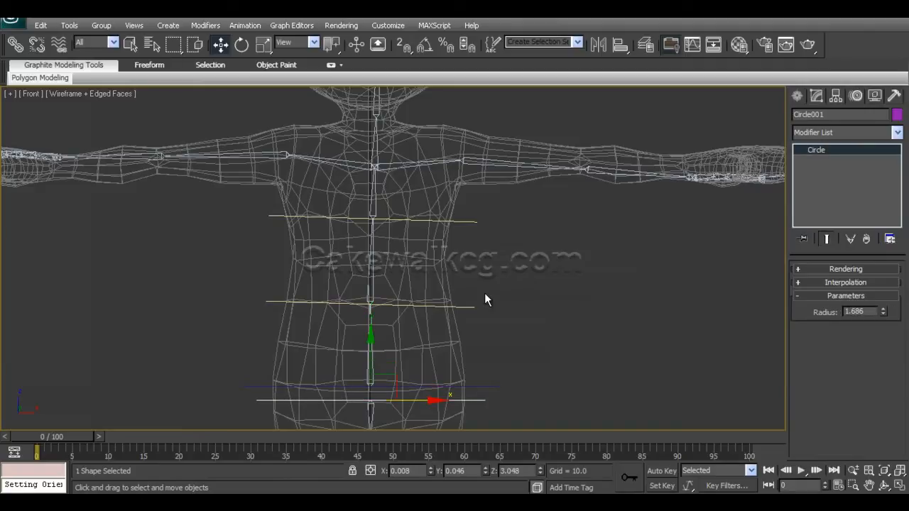
key(Page_Down)
- Try Transform To Zero on the two yellow spine circles, Circle002 and Circle003, and undo these changes
click(463, 307)
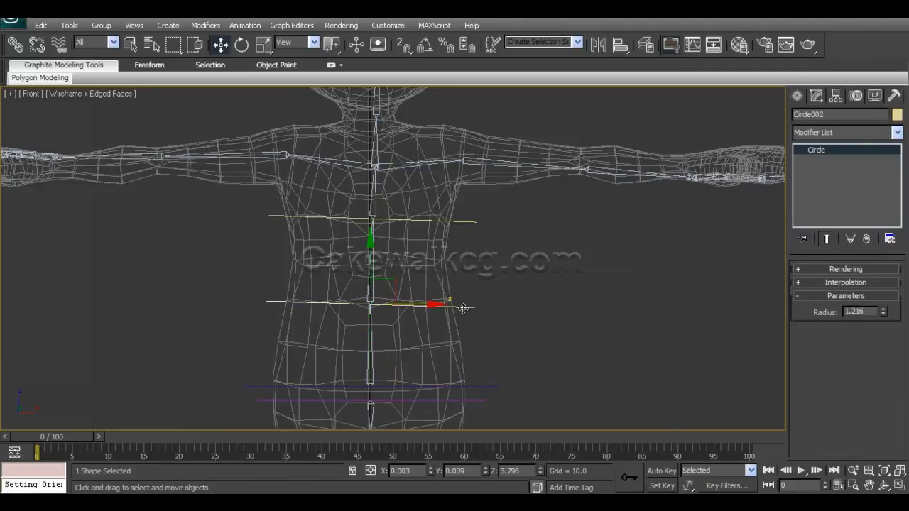
right_click(463, 308)
click(446, 282)
click(467, 221)
right_click(468, 220)
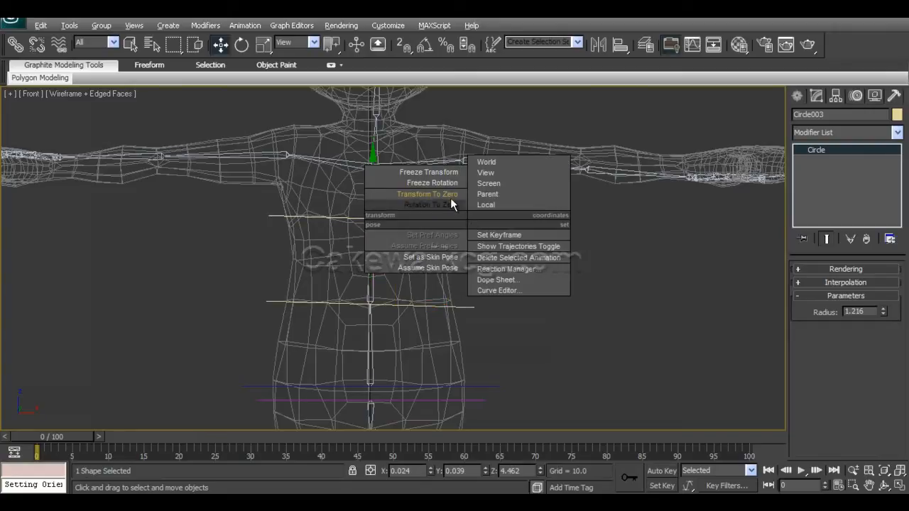
click(451, 199)
right_click(462, 221)
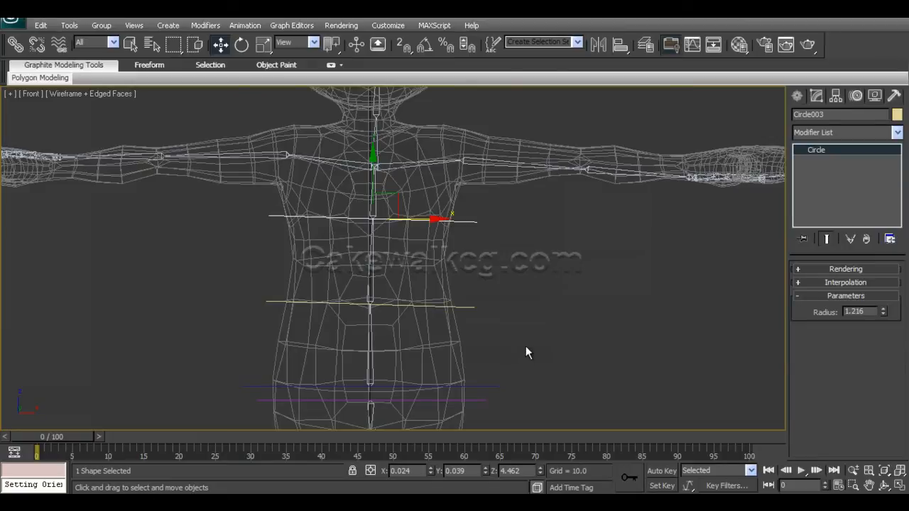
key(ctrl+z)
key(ctrl+z)
key(ctrl+z)
key(ctrl+z)
key(ctrl+z)
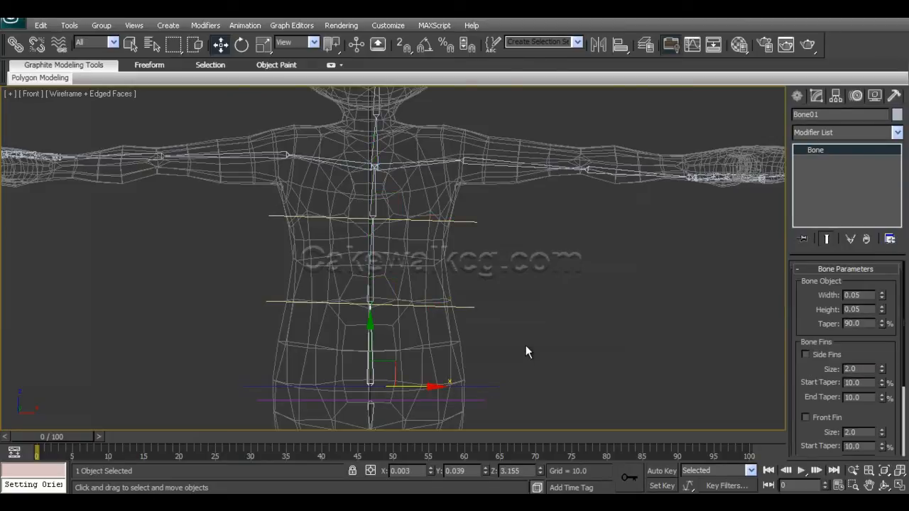
- Straighten the lower yellow spine circle, Circle002, by setting its Y rotation to 0
click(469, 306)
key(e)
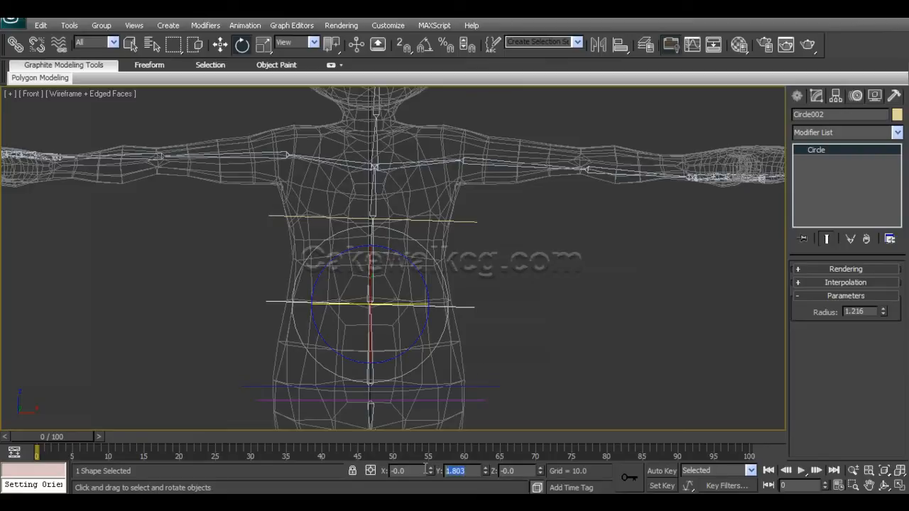
text(0)
key(Return)
click(475, 214)
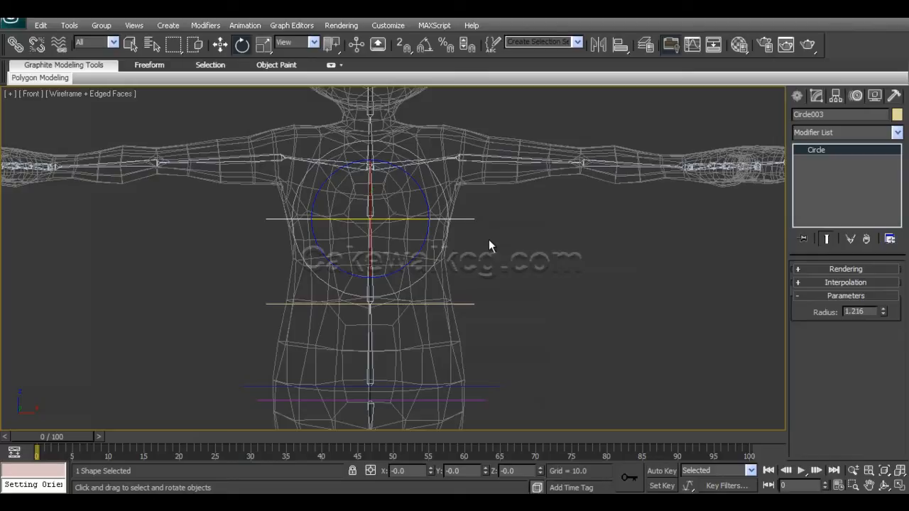
click(525, 263)
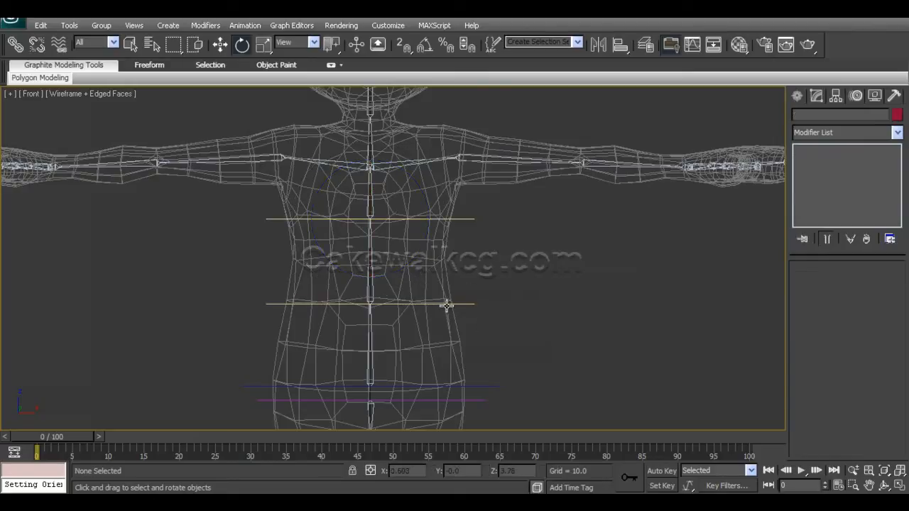
middle_drag(478, 259, 477, 286)
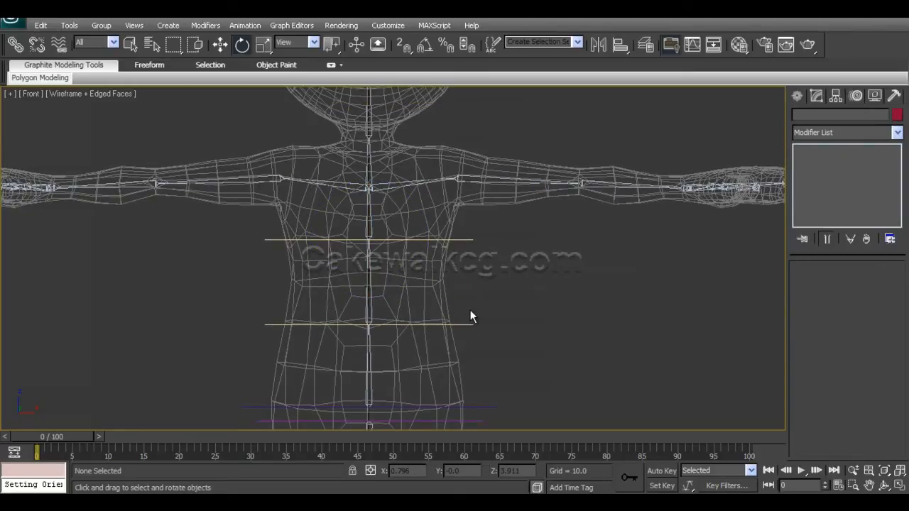
- Return to the maximized Perspective view, test-rotate Circle002 to check the straightened spine, and undo the rotation
key(alt+w)
click(568, 383)
key(alt+w)
middle_drag(474, 352, 464, 286)
click(466, 286)
alt+middle_drag(497, 314, 482, 307)
drag(379, 247, 402, 279)
key(ctrl+z)
- Test-rotate the star to check whether the spine circles follow it, and undo the rotation
middle_drag(502, 351, 499, 289)
click(436, 293)
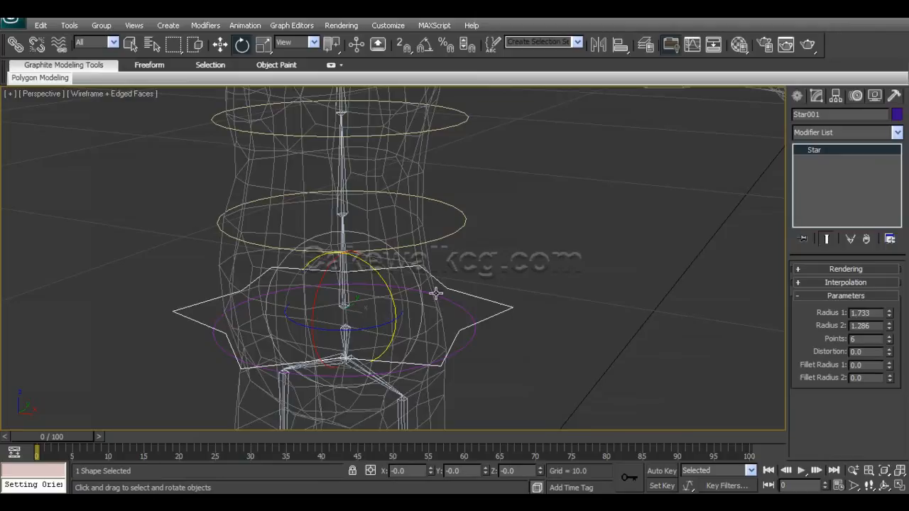
drag(390, 287, 406, 303)
key(ctrl+z)
alt+middle_drag(498, 252, 519, 249)
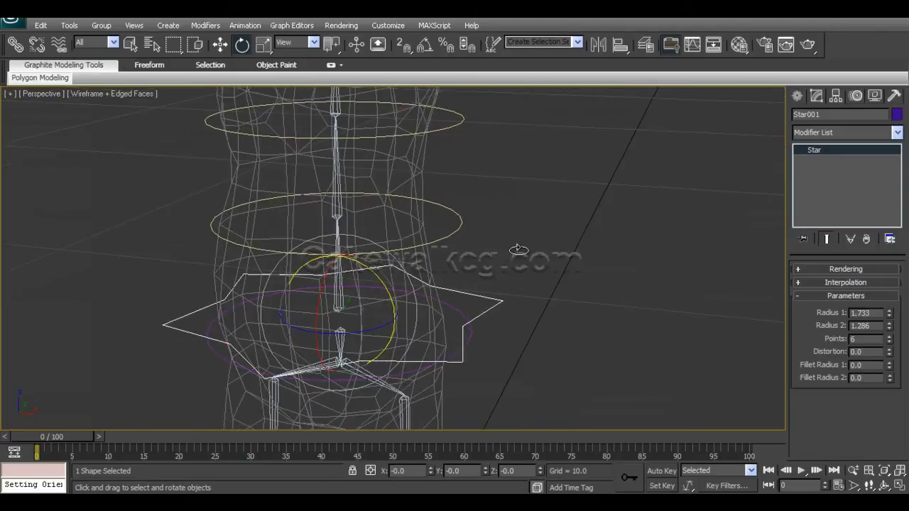
- Link Circle002, the spine circle just above the hips, to the star as its parent
alt+middle_drag(495, 286, 462, 196)
click(466, 206)
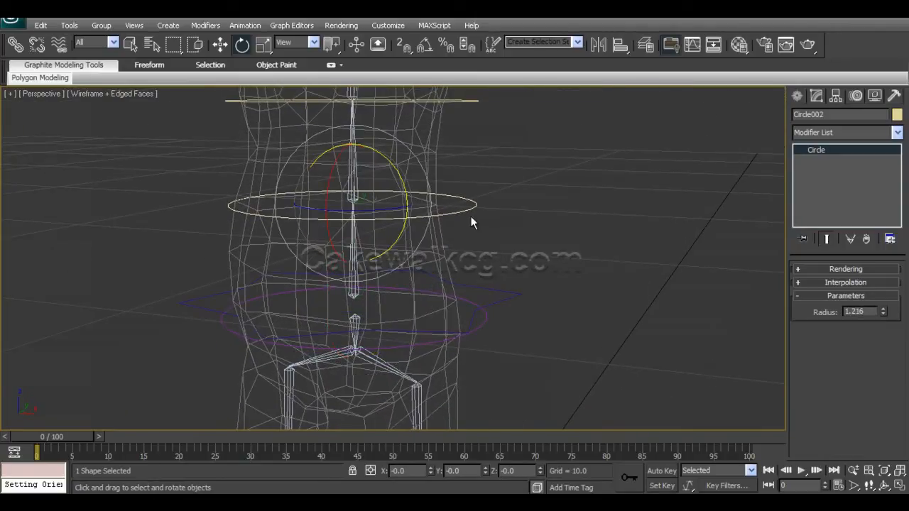
click(13, 47)
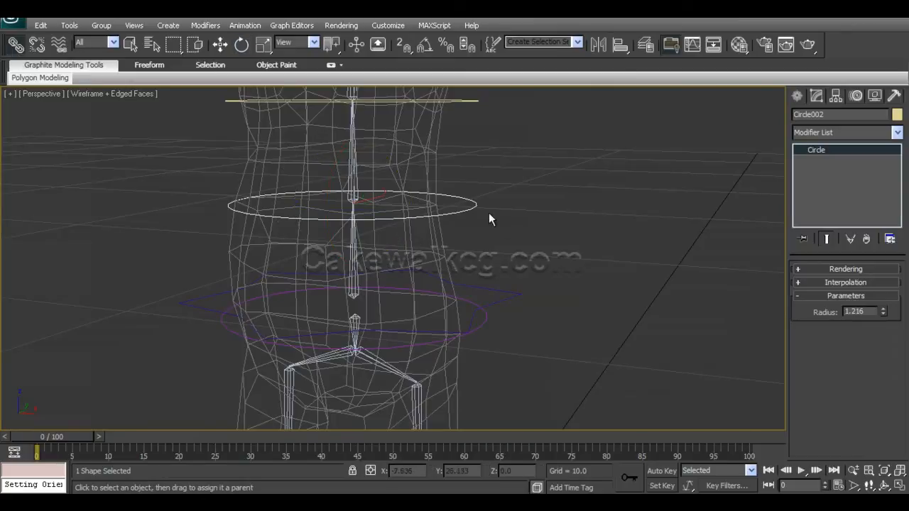
drag(475, 207, 511, 295)
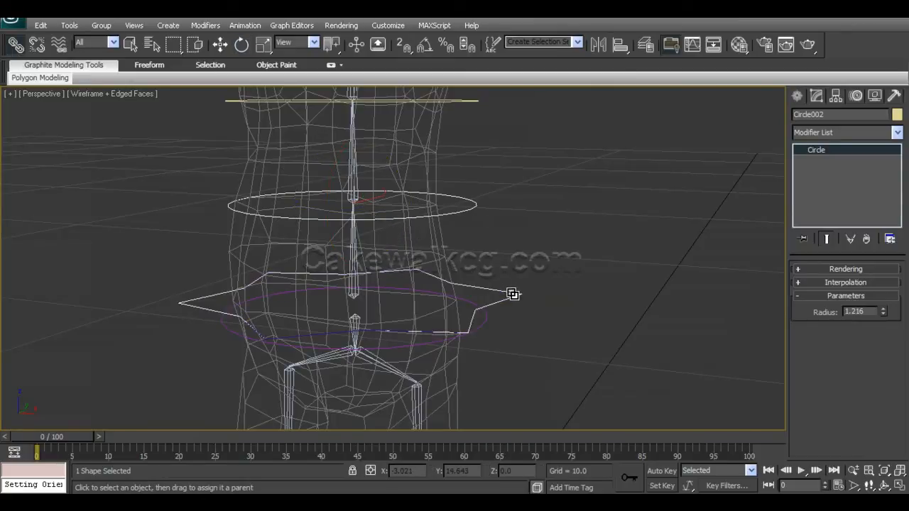
key(w)
- Test-move the star to check the Circle002 link, undo the move, and clear the selection
click(507, 301)
drag(357, 279, 376, 300)
key(ctrl+z)
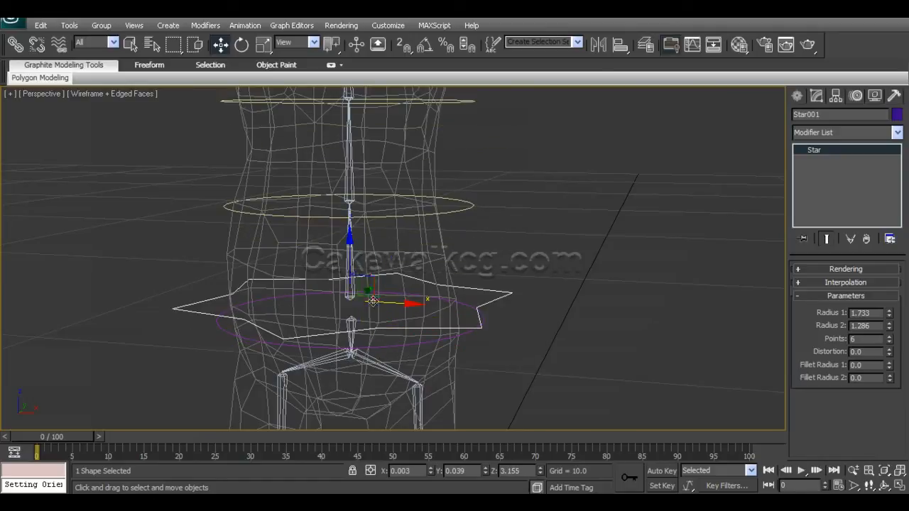
key(shift+z)
key(shift+z)
key(shift+z)
click(582, 260)
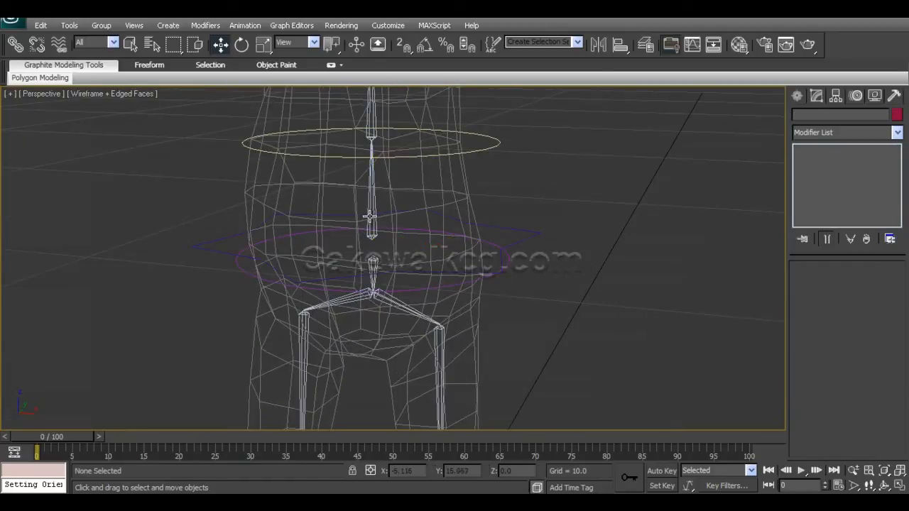
- Link the lowest spine bone, Bone01, to the star as its parent
click(374, 220)
alt+middle_drag(377, 227, 359, 241)
click(15, 44)
drag(376, 230, 537, 238)
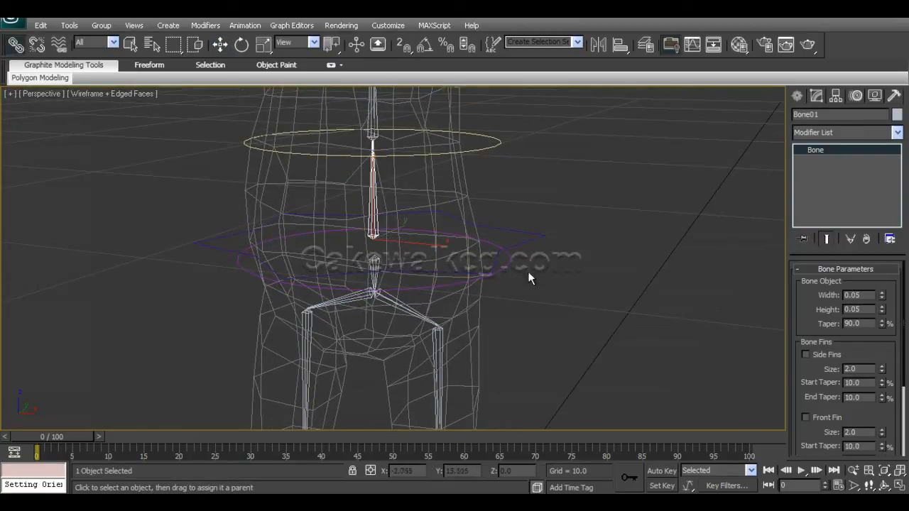
key(w)
- Test-move the star to check that it carries Bone01 and the spine circles, and undo the move
click(536, 240)
alt+middle_drag(554, 263, 553, 275)
scroll(446, 274, down, 4)
alt+middle_drag(446, 278, 440, 267)
mouse_move(405, 232)
mouse_down()
mouse_move(394, 272)
mouse_move(408, 232)
mouse_move(412, 242)
mouse_up()
key(ctrl+z)
middle_drag(446, 195, 427, 250)
alt+middle_drag(428, 250, 404, 306)
scroll(429, 292, up, 8)
scroll(404, 306, down, 2)
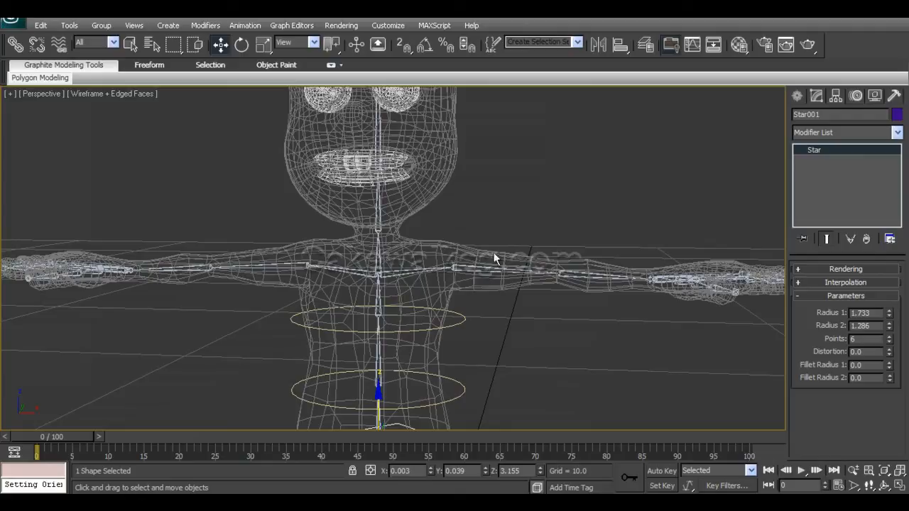
alt+middle_drag(618, 280, 603, 302)
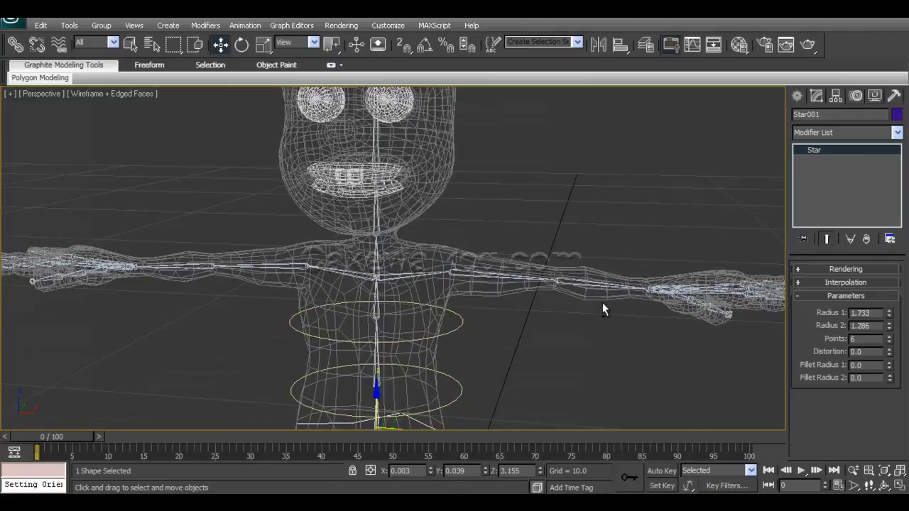